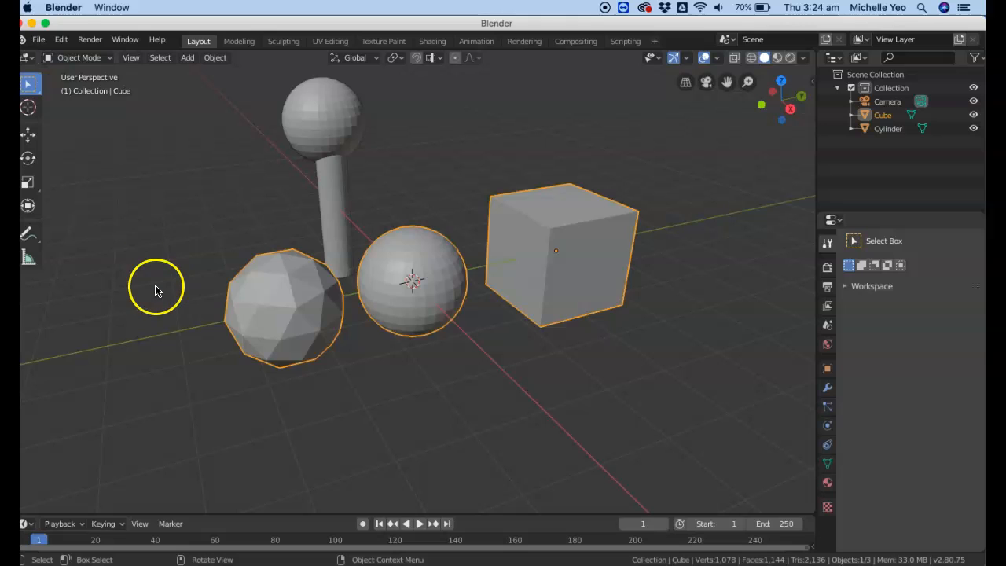
- Join the cylinder-and-sphere object with the cube object into a single mesh, and select the joined mesh as one
left_click(327, 211)
left_click(304, 284, "shift")
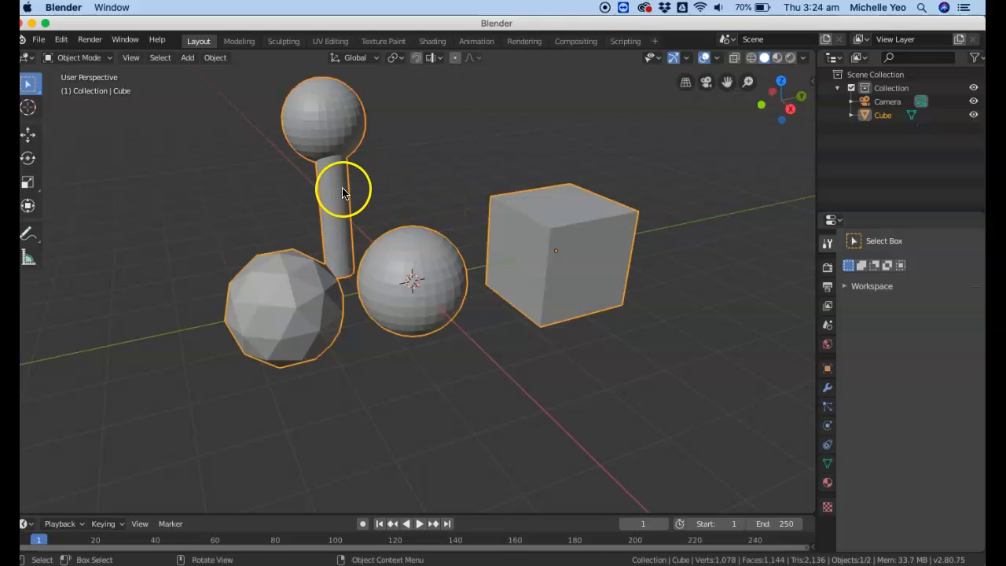
left_click(220, 247)
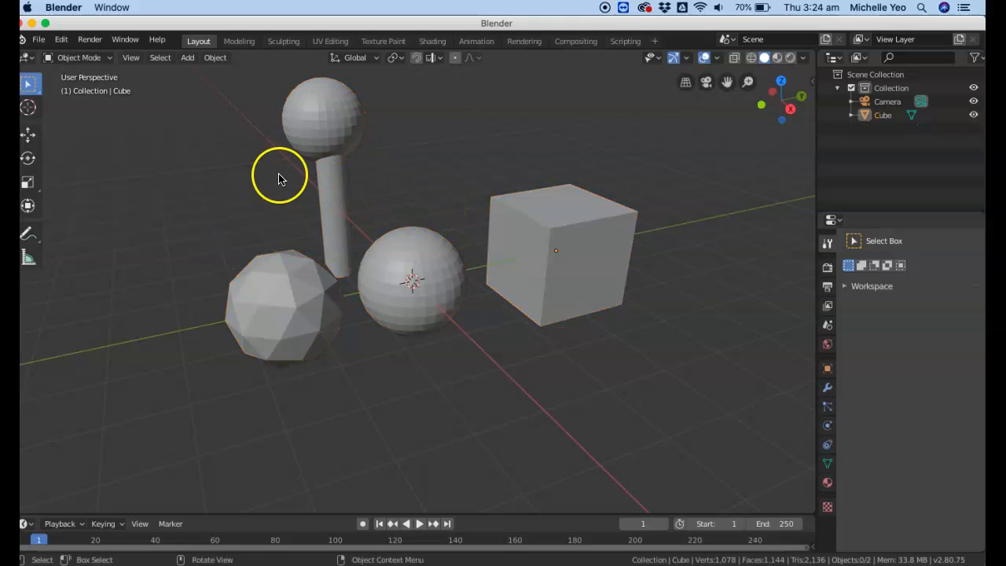
key("a")
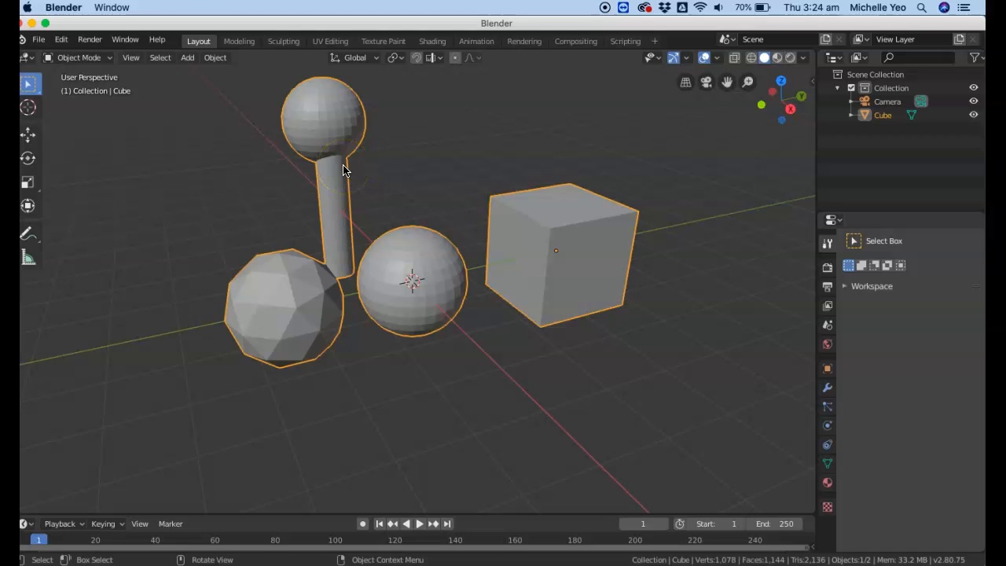
left_click(562, 132)
left_click(563, 305)
- Try moving the joined object slightly, undo the move, and restore the timeline area to its small height
left_click_drag(511, 513, 530, 461)
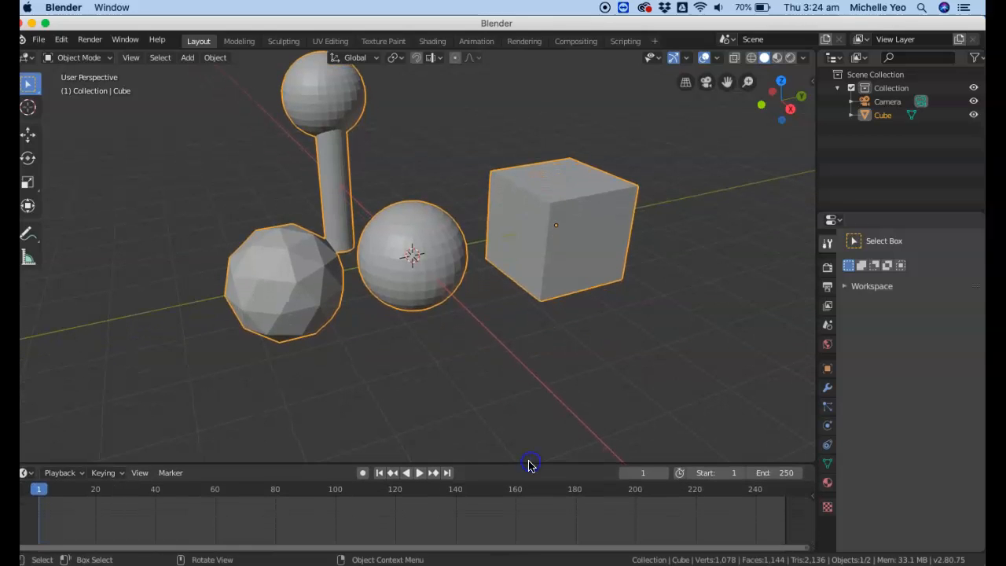
left_click_drag(592, 214, 606, 195)
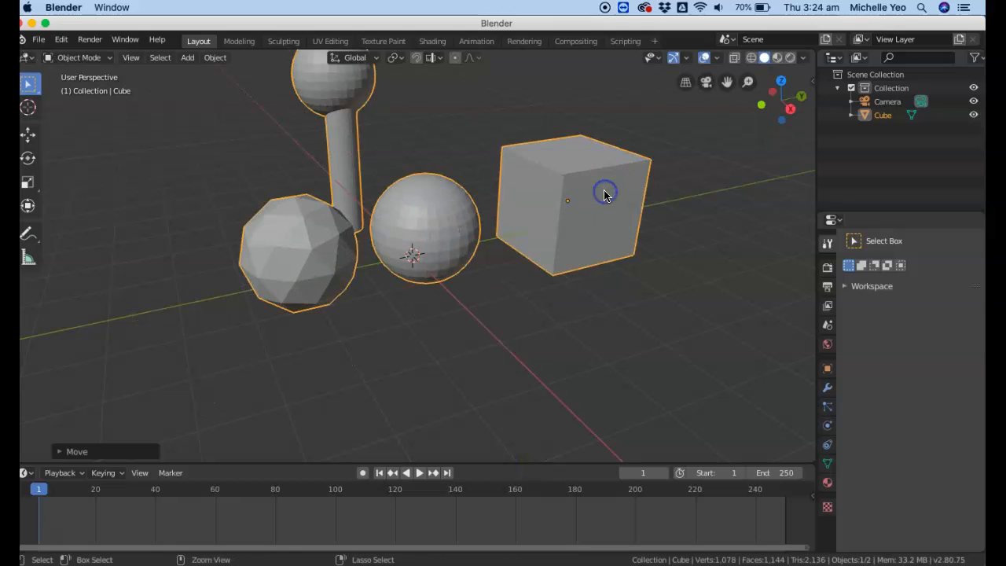
key("super+z")
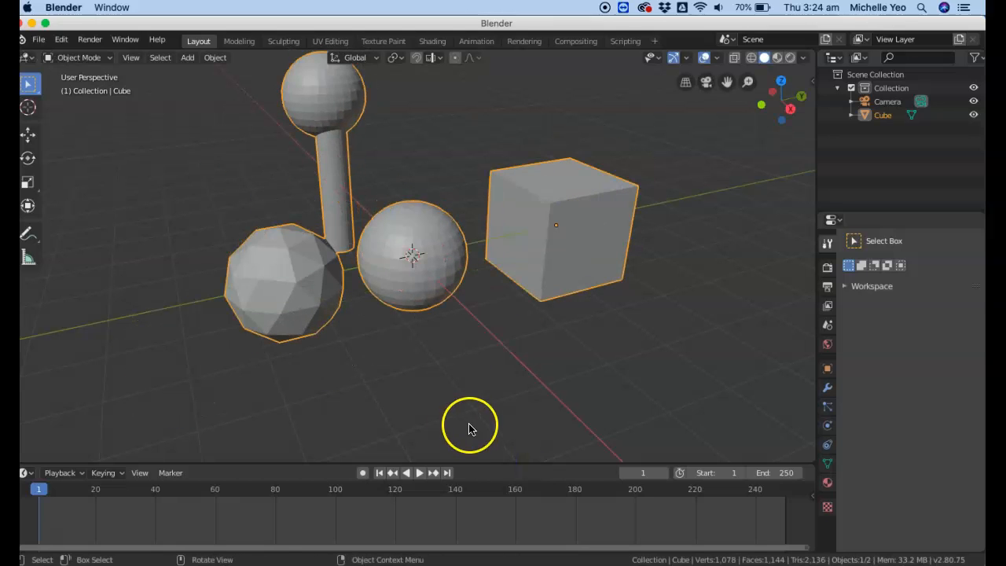
left_click(482, 466)
left_click_drag(482, 466, 474, 511)
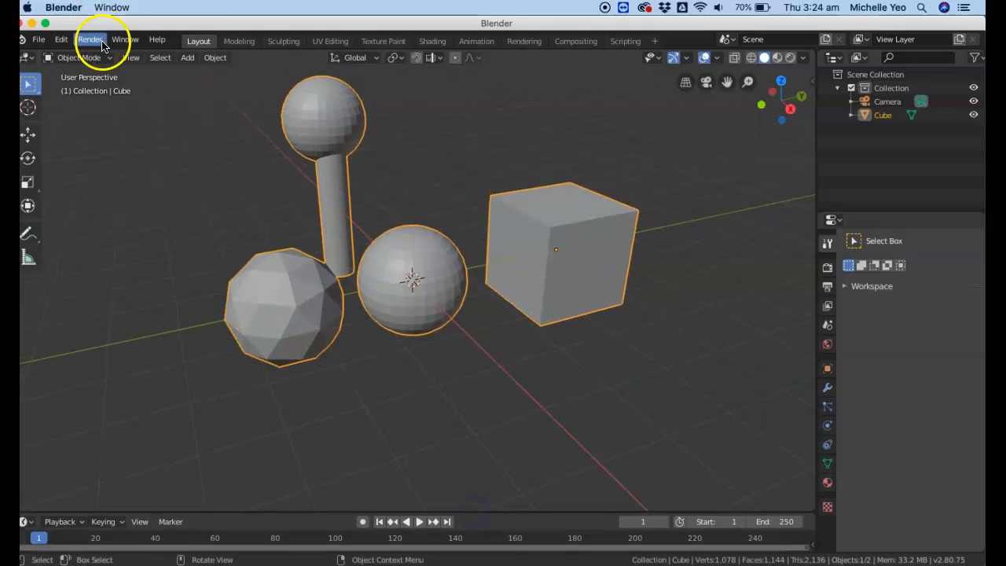
- Switch the joined object from Object Mode to Sculpt Mode
left_click(78, 57)
left_click(96, 104)
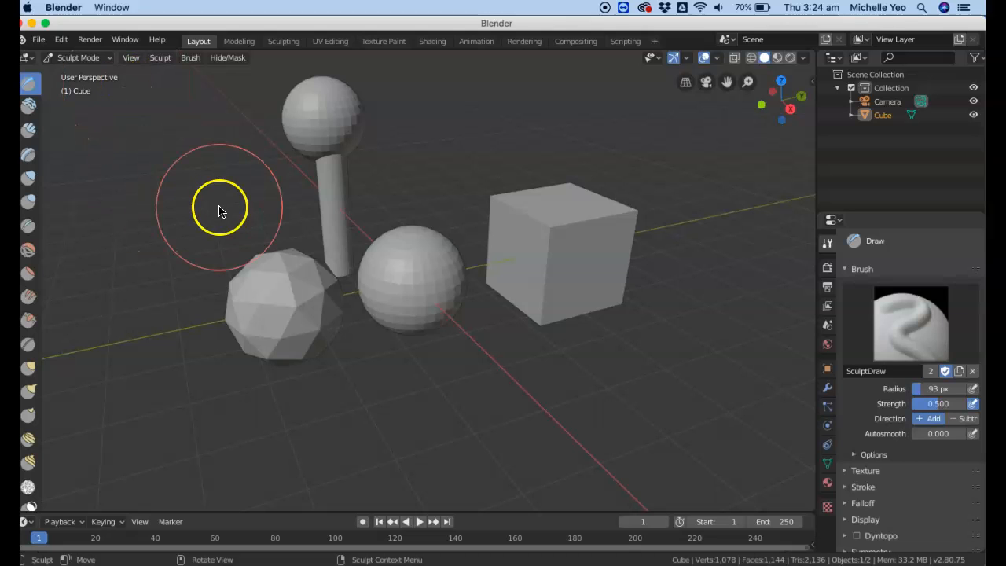
- Try Draw brush strokes on the faceted sphere, the middle sphere and the cube
mouse_move(278, 272)
left_mouse_down()
mouse_move(288, 287)
mouse_move(269, 301)
left_mouse_up()
left_click_drag(405, 267, 406, 247)
mouse_move(497, 191)
left_mouse_down()
mouse_move(474, 198)
mouse_move(581, 242)
left_mouse_up()
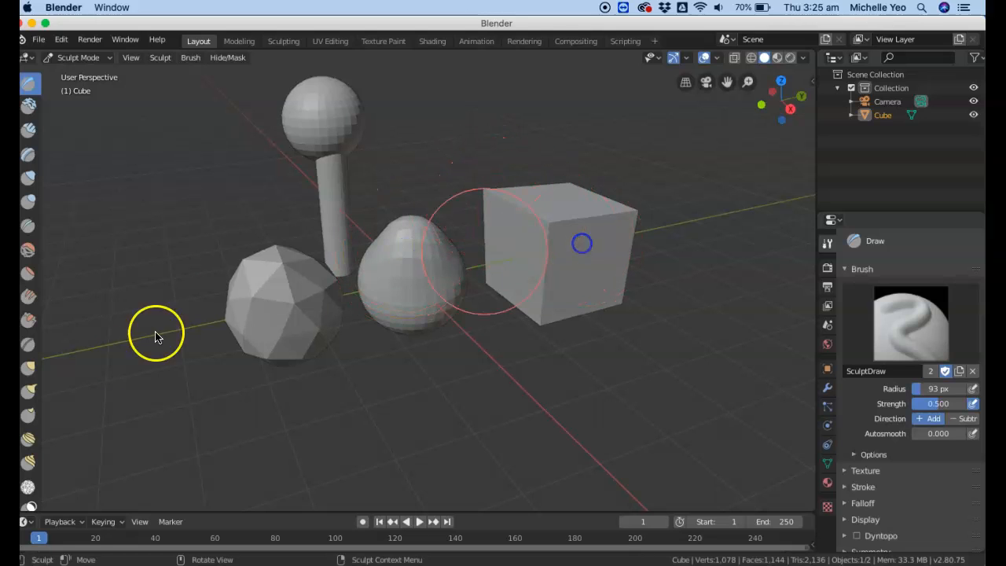
- Try pulling the cube out with the Snake Hook brush, and undo this pull and the earlier Draw strokes
left_click(29, 391)
mouse_move(597, 187)
left_mouse_down()
mouse_move(579, 191)
mouse_move(607, 132)
mouse_move(661, 214)
mouse_move(460, 273)
mouse_move(528, 142)
left_mouse_up()
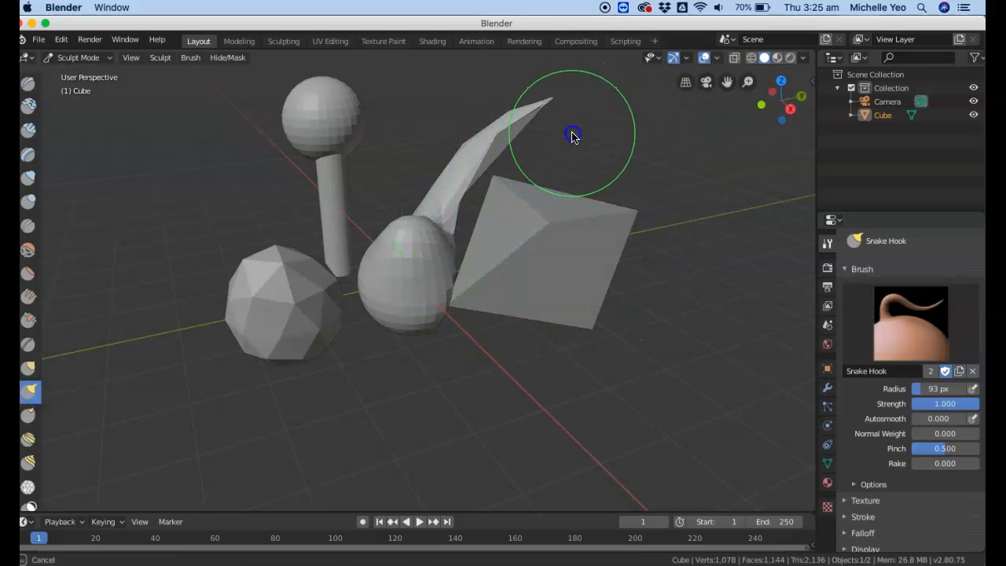
key("super+z")
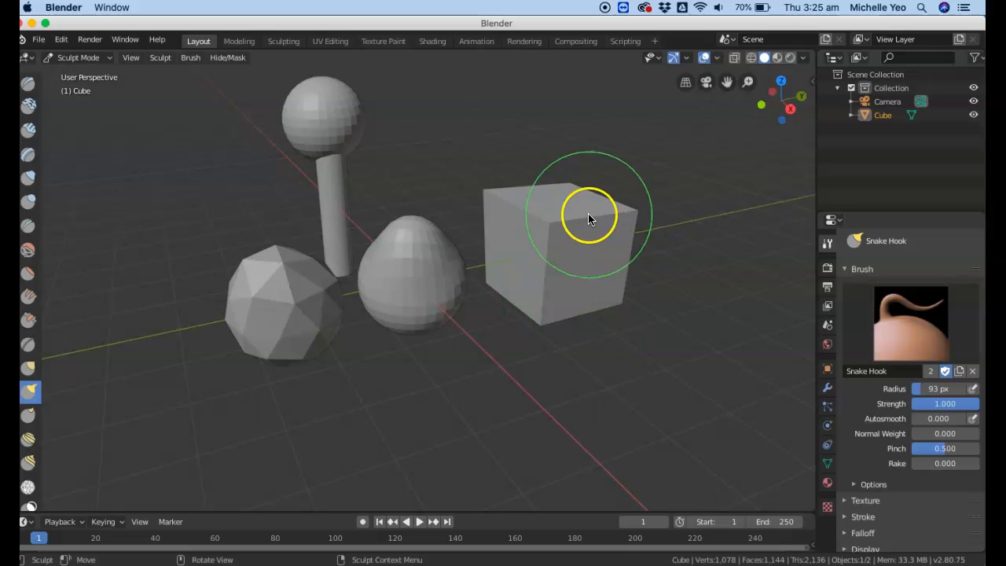
key("ctrl+z")
key("ctrl+z")
key("ctrl+z")
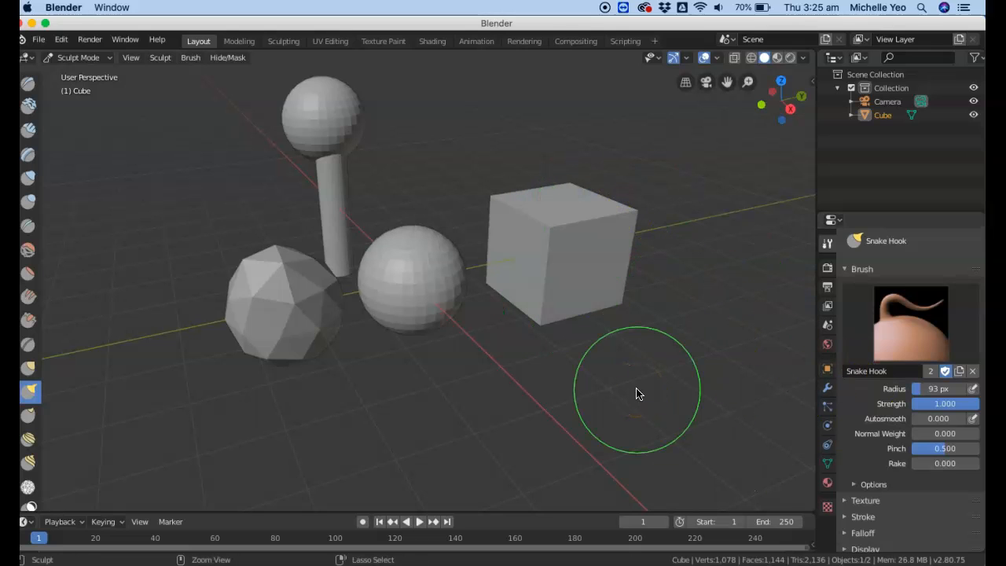
- Enable dynamic topology (Dyntopo) for sculpting the joined mesh, accepting the warning
scroll(875, 461, "down", 1)
scroll(880, 370, "up", 1)
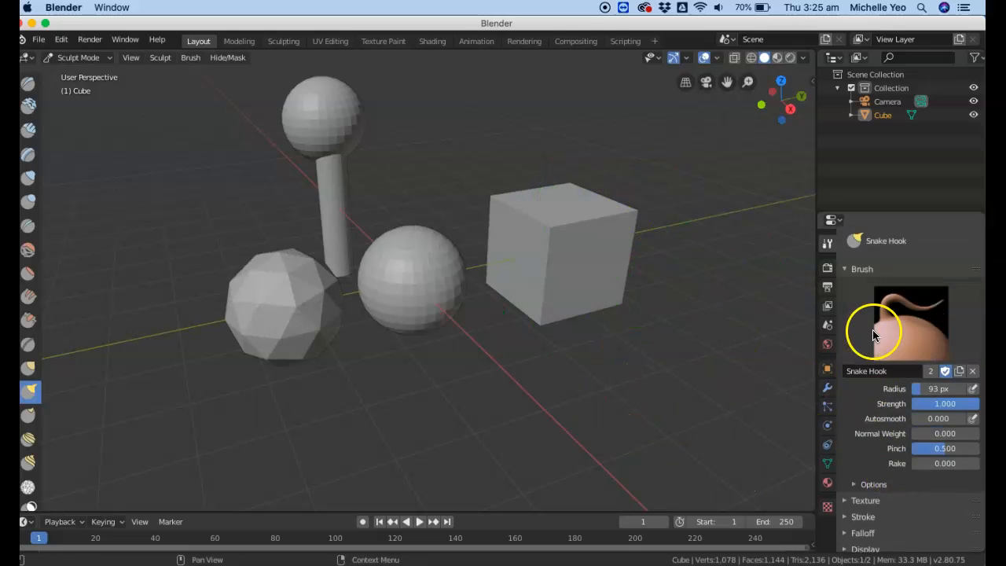
scroll(839, 416, "down", 2)
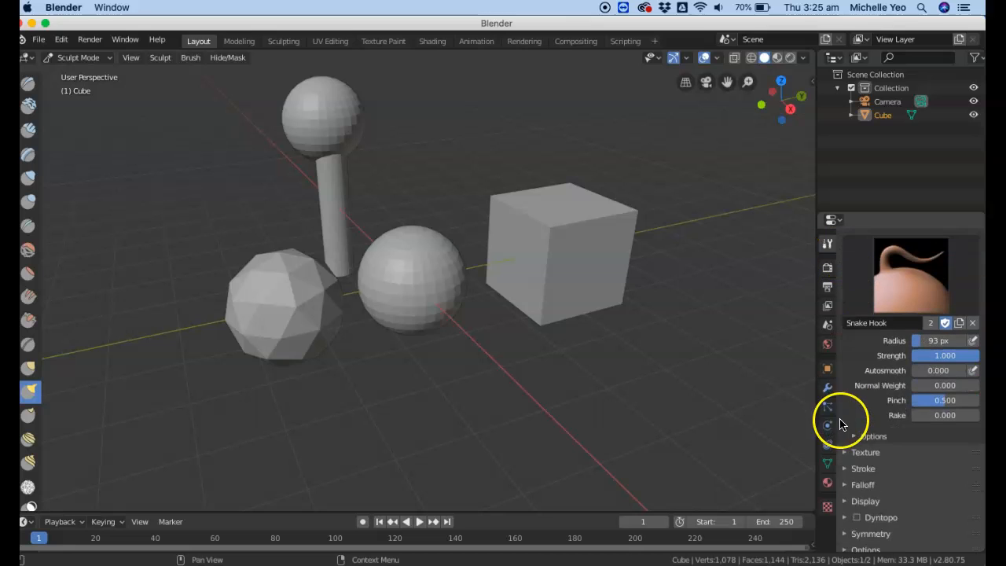
left_click(856, 517)
left_click(858, 519)
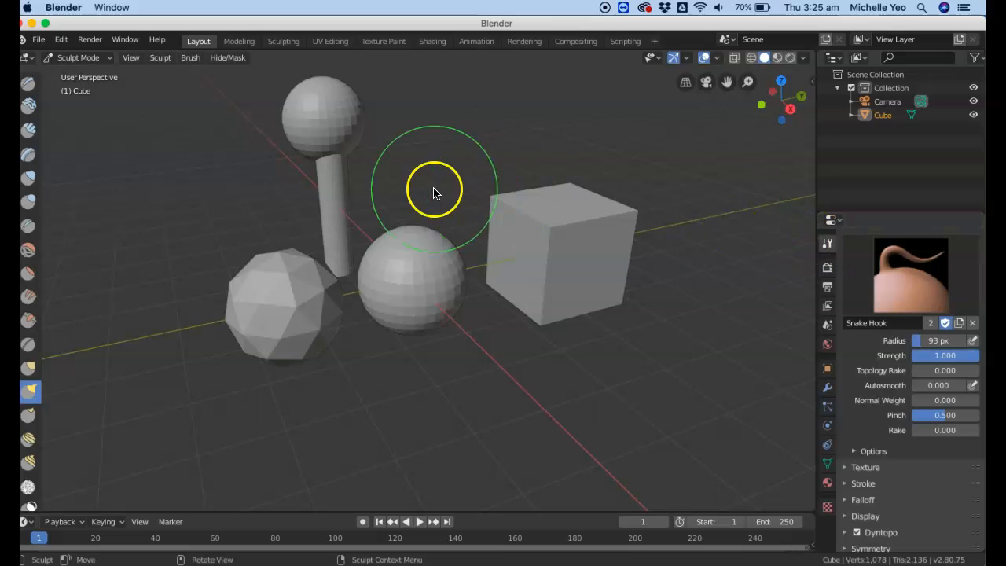
- Try Snake Hook pulls with Dyntopo on the upper sphere, cube, middle sphere and faceted sphere, and undo them all
left_click_drag(320, 102, 267, 117)
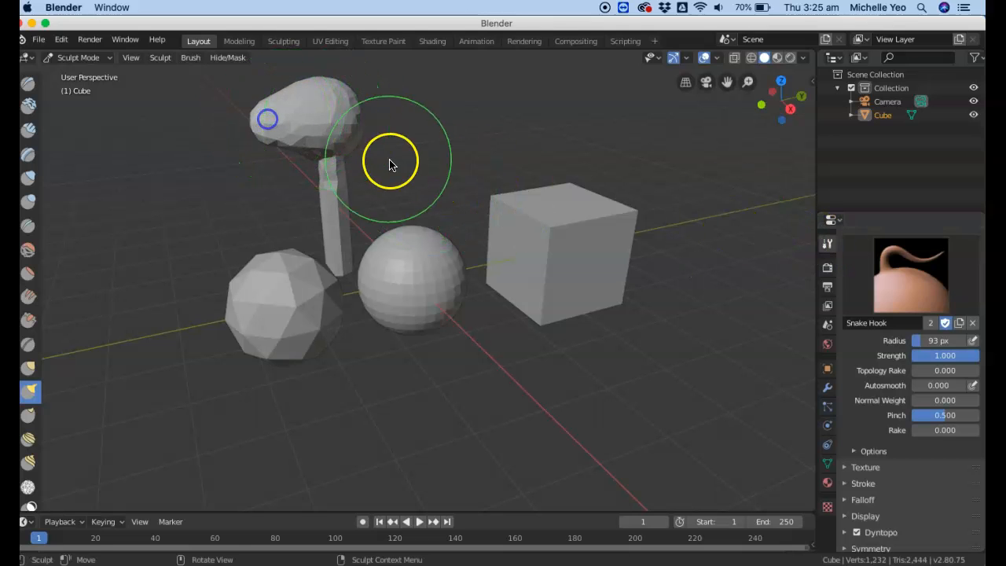
mouse_move(548, 220)
left_mouse_down()
mouse_move(575, 228)
mouse_move(550, 223)
left_mouse_up()
left_click_drag(433, 280, 430, 268)
left_click_drag(313, 297, 302, 278)
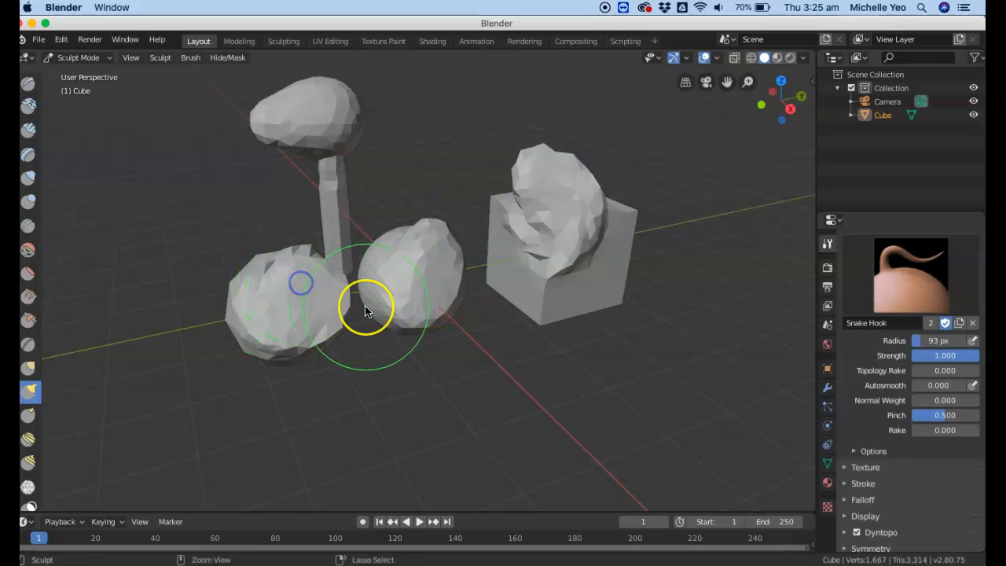
key("super+z")
key("super+z")
key("super+z")
key("super+z")
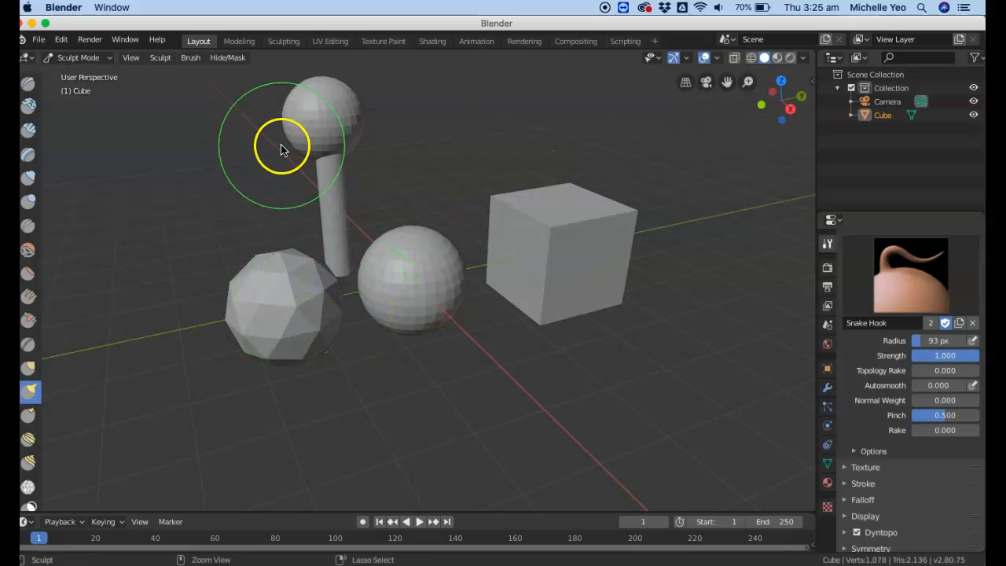
- Turn off Symmetry X so that brush strokes are not mirrored across the X axis
left_click(161, 58)
left_click(154, 95)
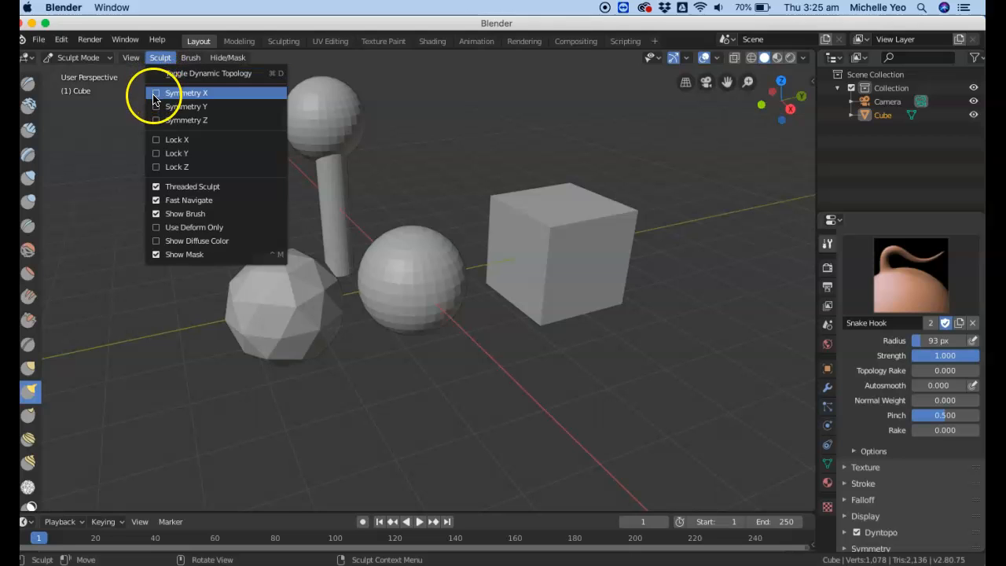
left_click(161, 58)
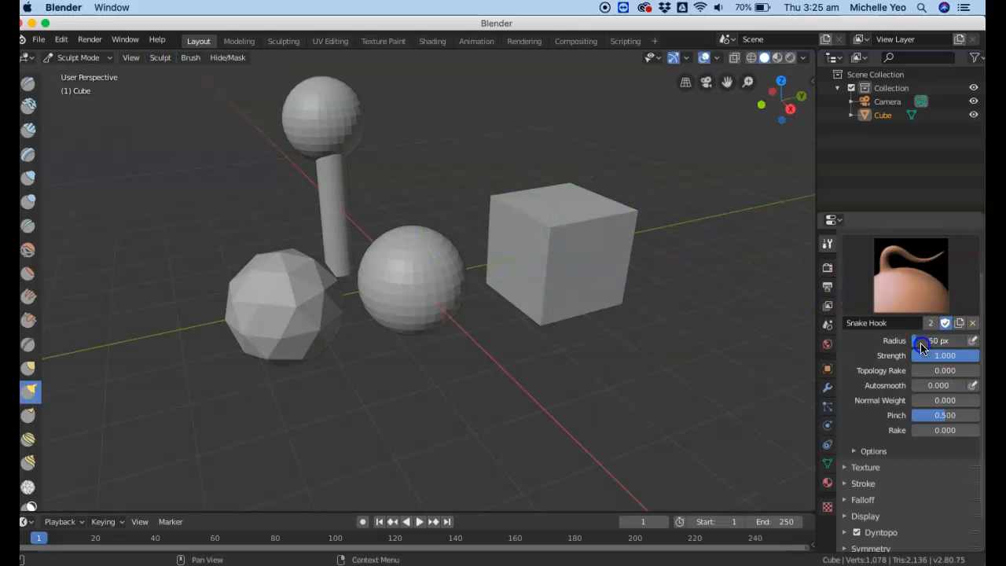
- Try Snake Hook pulls on the middle sphere, mostly toward the cube, with a 50 px radius, and undo them all
left_click_drag(390, 267, 507, 170)
left_click_drag(421, 281, 583, 156)
left_click_drag(453, 280, 541, 265)
left_click_drag(393, 258, 484, 167)
key("ctrl+z")
key("ctrl+z")
key("ctrl+z")
key("ctrl+z")
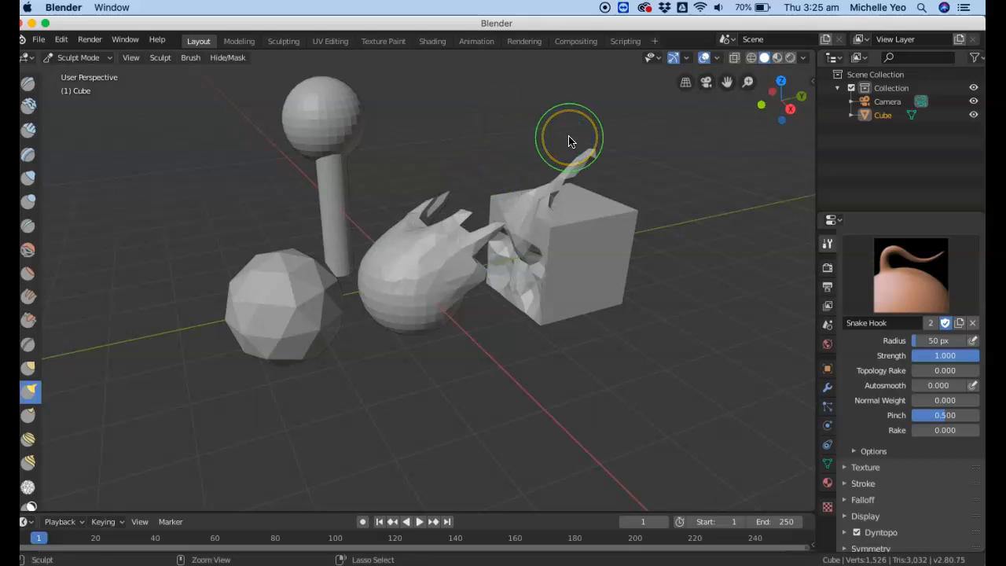
mouse_move(404, 282)
left_mouse_down()
mouse_move(408, 268)
mouse_move(381, 254)
left_mouse_up()
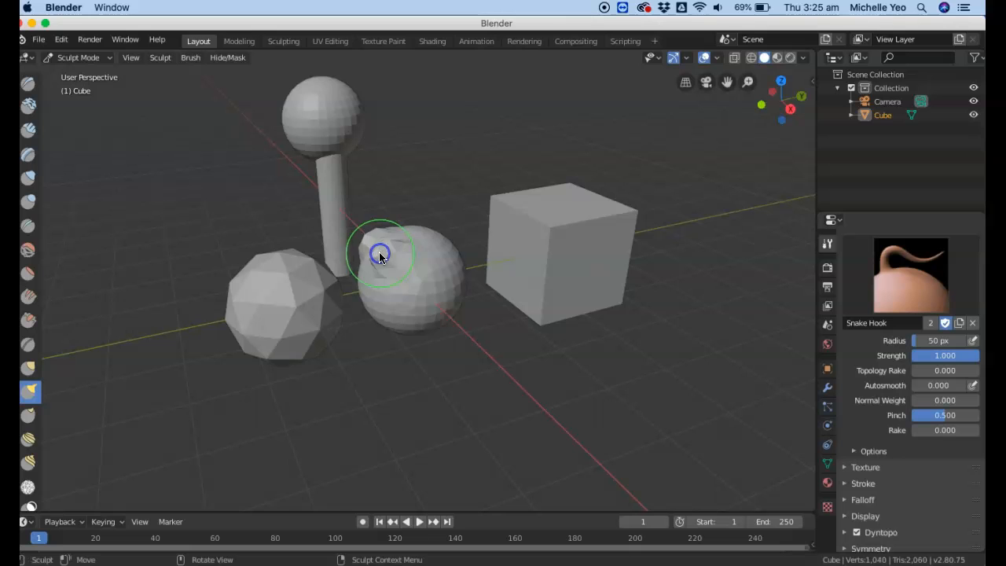
key("ctrl+z")
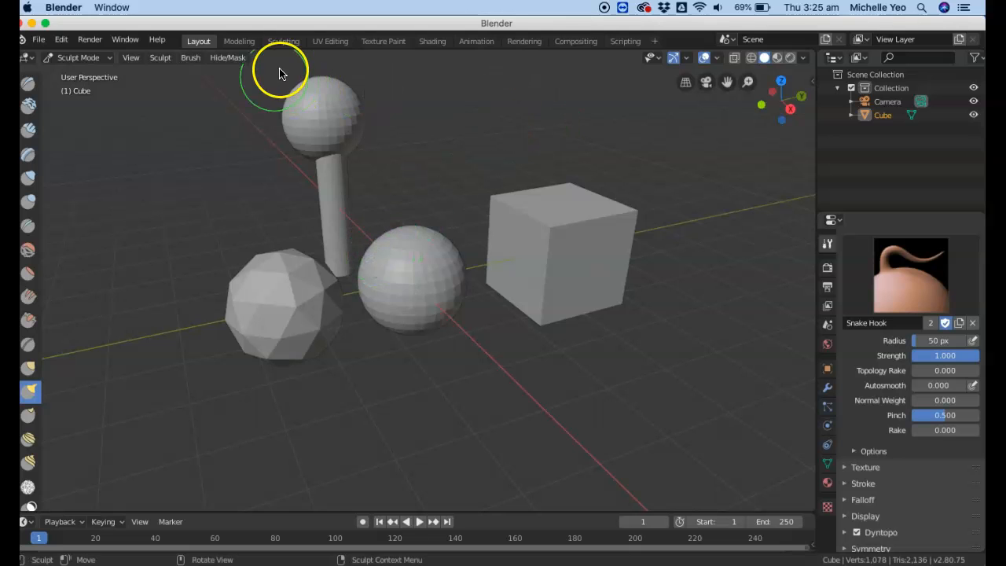
- Toggle the Symmetry X setting again, leaving it off
left_click(160, 58)
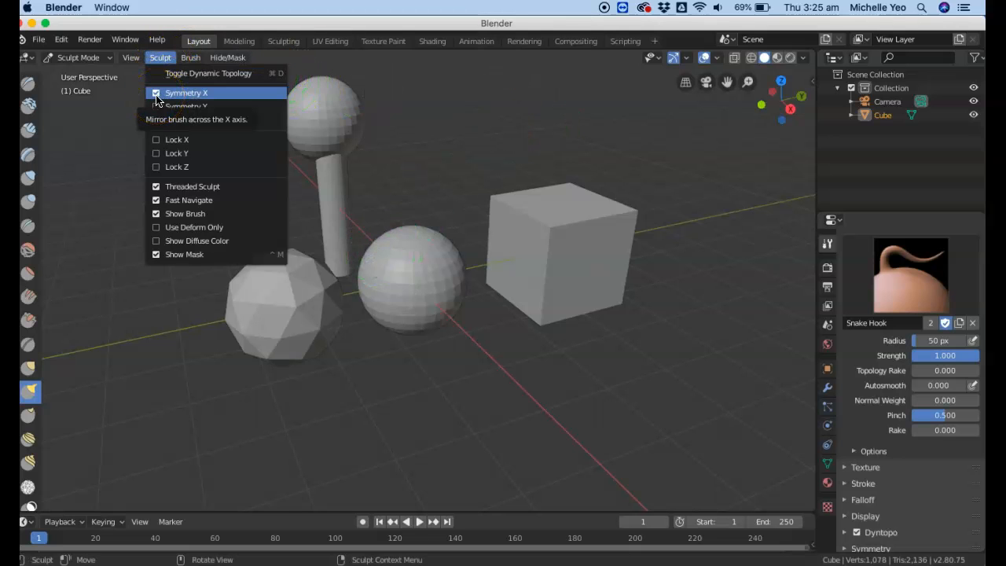
left_click(157, 94)
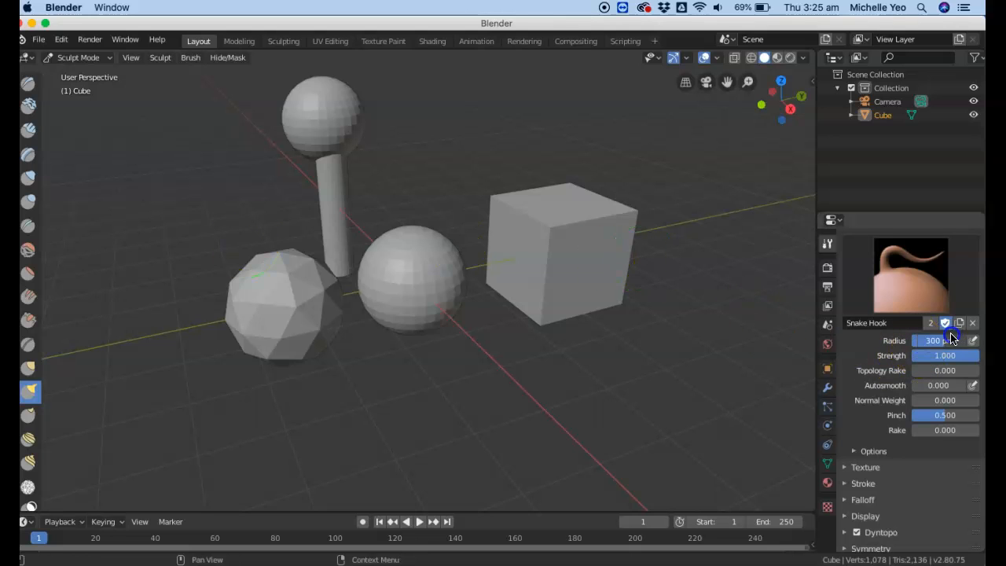
- Set the Draw brush to a 135 px radius and 1.000 strength, trying strokes on the faceted sphere and undoing them
left_click(28, 82)
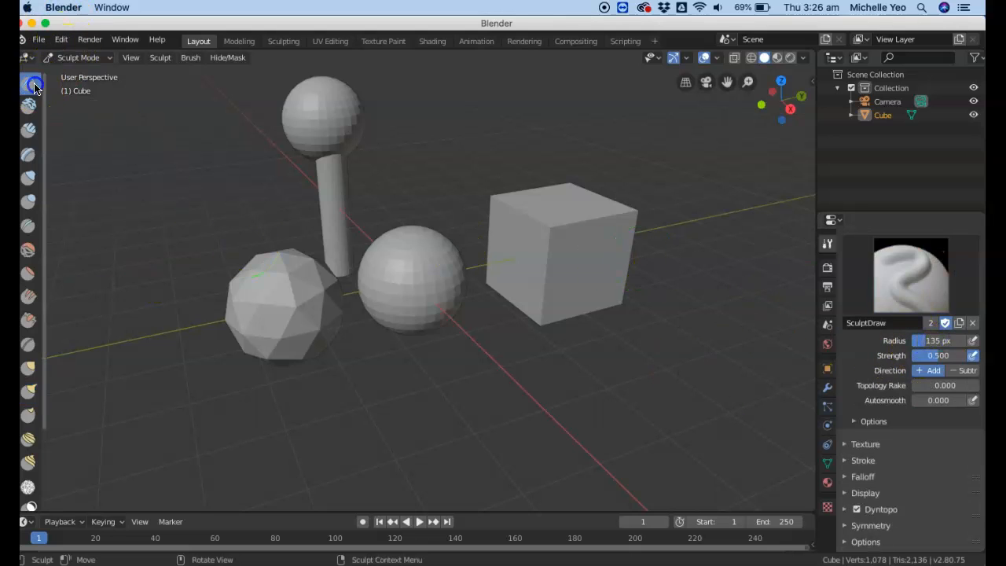
mouse_move(315, 293)
left_mouse_down()
mouse_move(287, 296)
mouse_move(308, 285)
mouse_move(254, 307)
mouse_move(247, 297)
left_mouse_up()
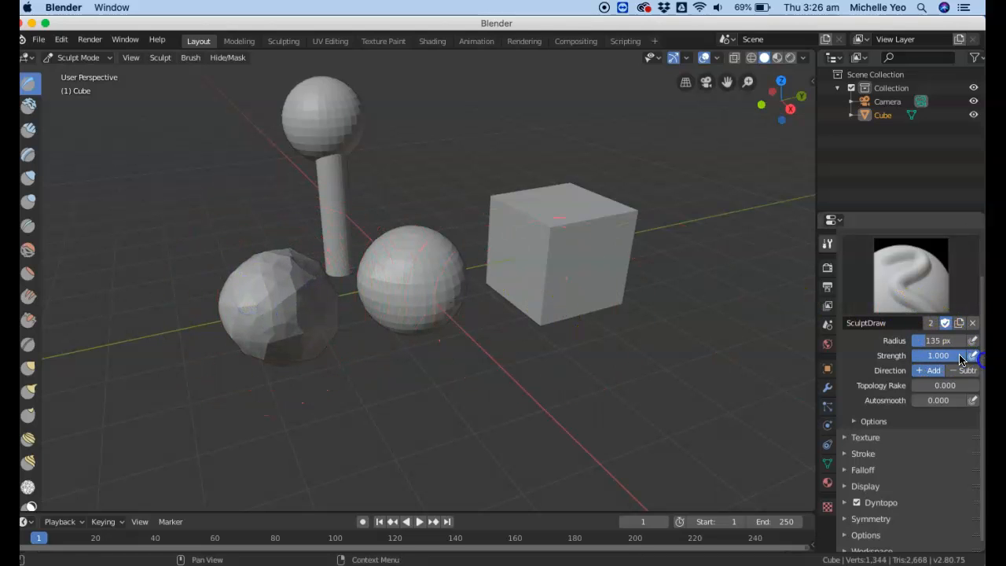
mouse_move(265, 240)
left_mouse_down()
mouse_move(254, 285)
mouse_move(264, 306)
mouse_move(227, 305)
mouse_move(235, 271)
left_mouse_up()
key("super+z")
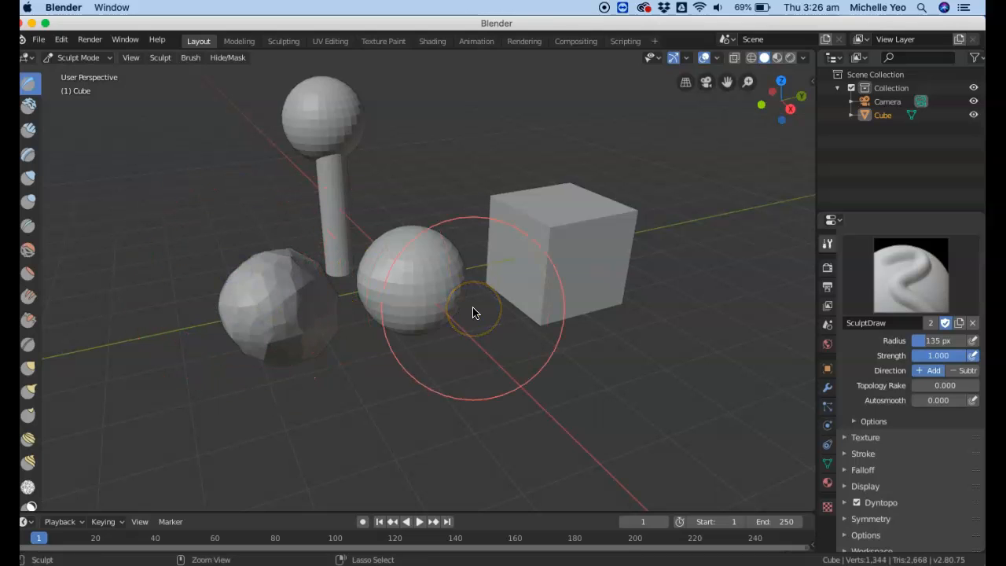
key("ctrl+z")
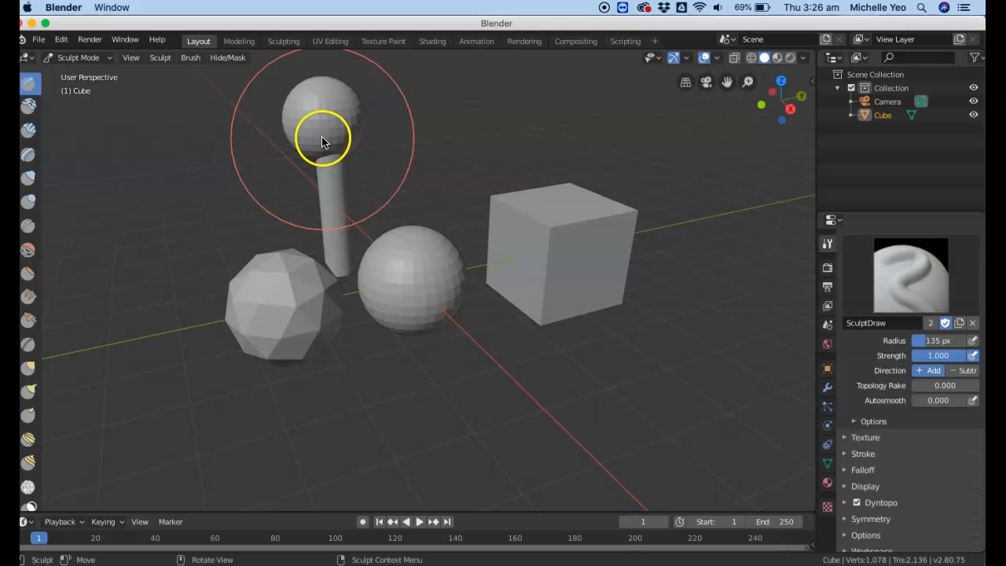
- Try a Draw brush stroke on the side of the upper sphere and undo it
left_click_drag(785, 123, 773, 107)
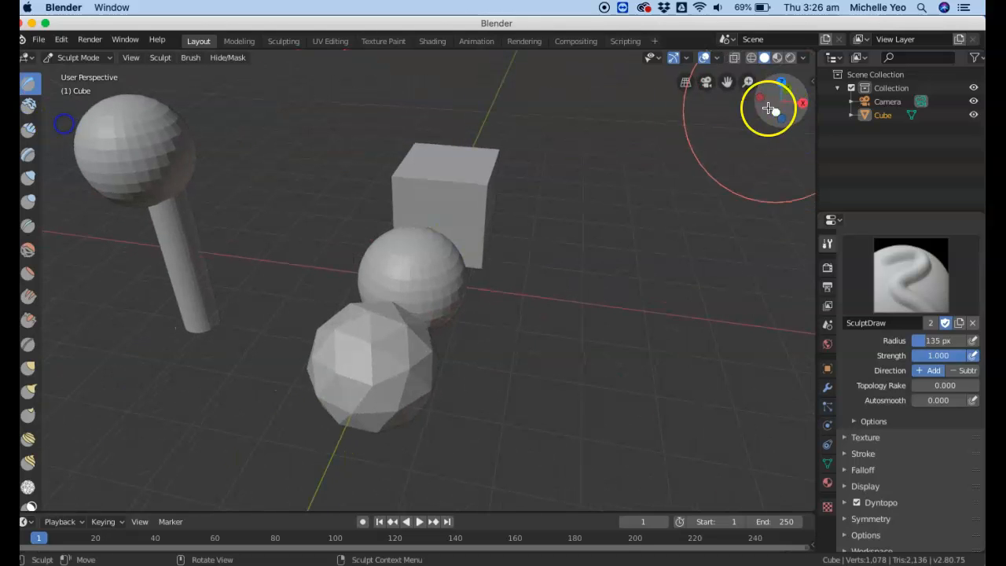
mouse_move(727, 82)
left_mouse_down()
mouse_move(190, 138)
mouse_move(191, 162)
left_mouse_up()
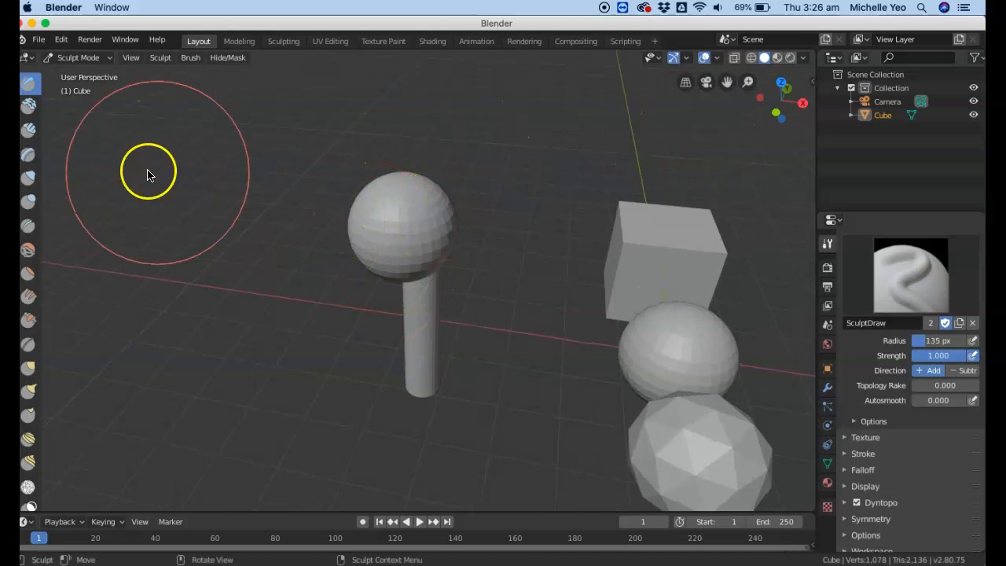
mouse_move(438, 271)
left_mouse_down()
mouse_move(435, 217)
mouse_move(461, 226)
left_mouse_up()
key("super+z")
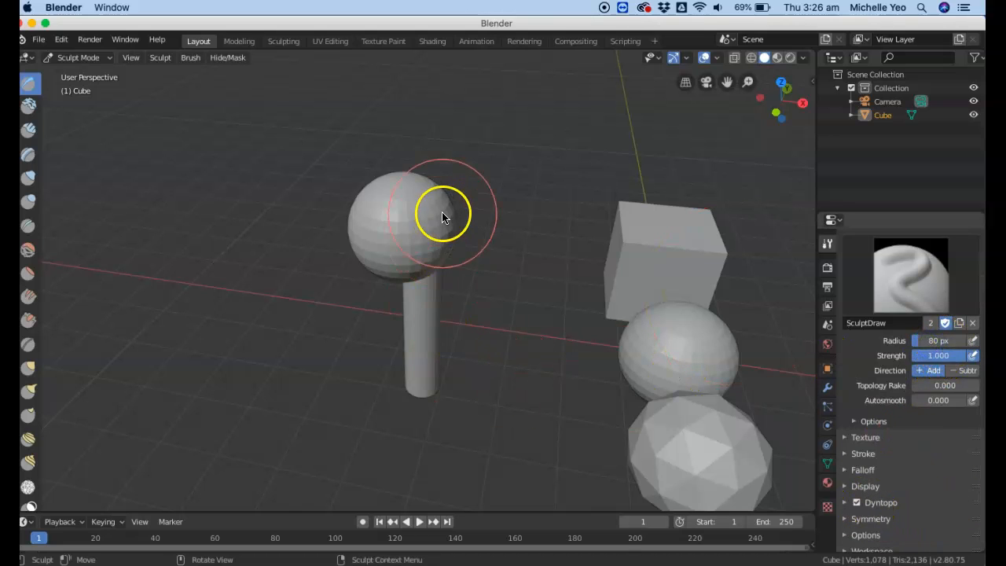
- Reshape the side of the upper sphere with the Snake Hook brush, undoing the first pull made with an 80 px radius
left_click(28, 391)
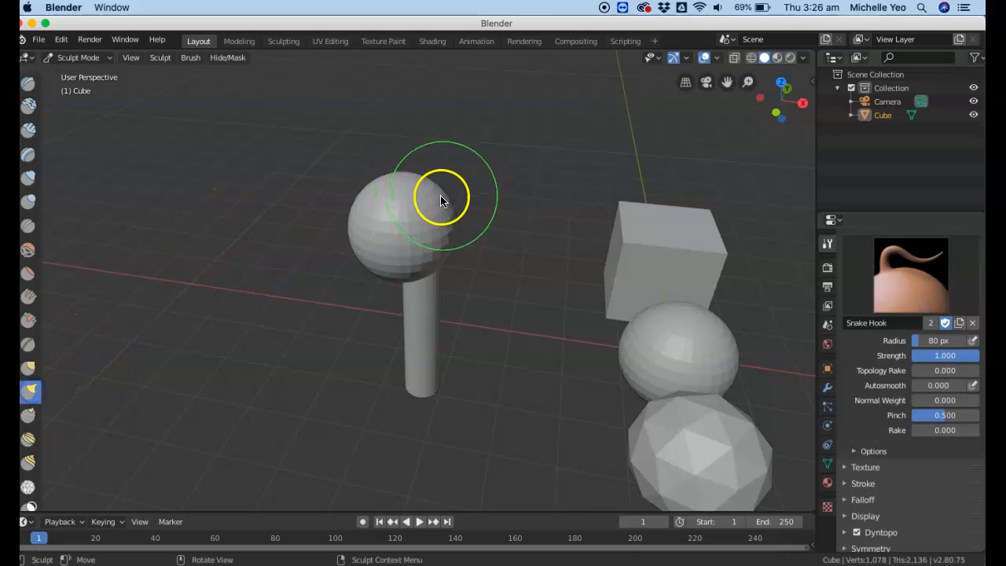
left_click_drag(440, 196, 467, 176)
key("super+z")
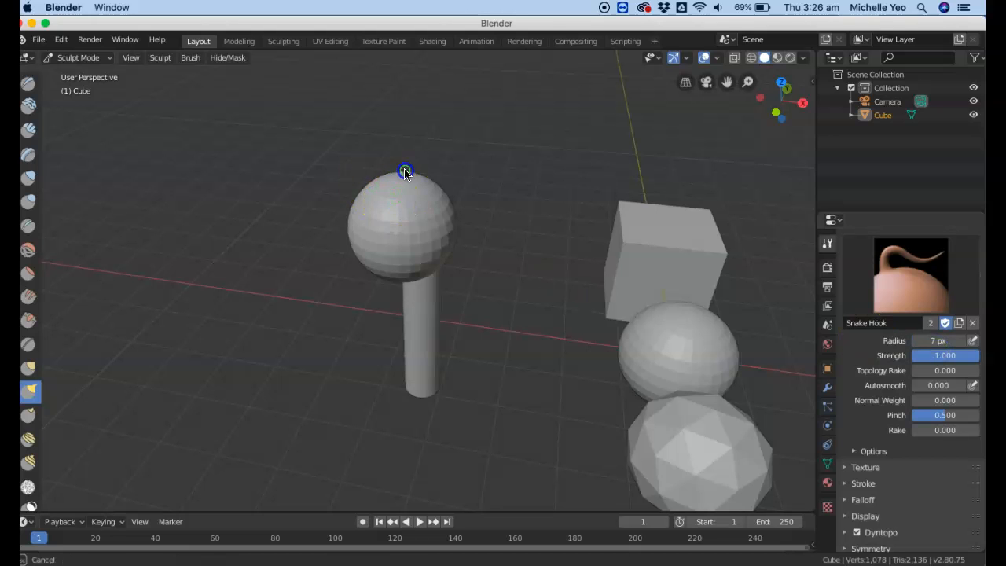
left_click_drag(454, 195, 427, 247)
- Switch to the Draw brush, try a stroke across the top of the upper sphere at 135 px radius, and undo it
left_click(29, 92)
left_click(27, 84)
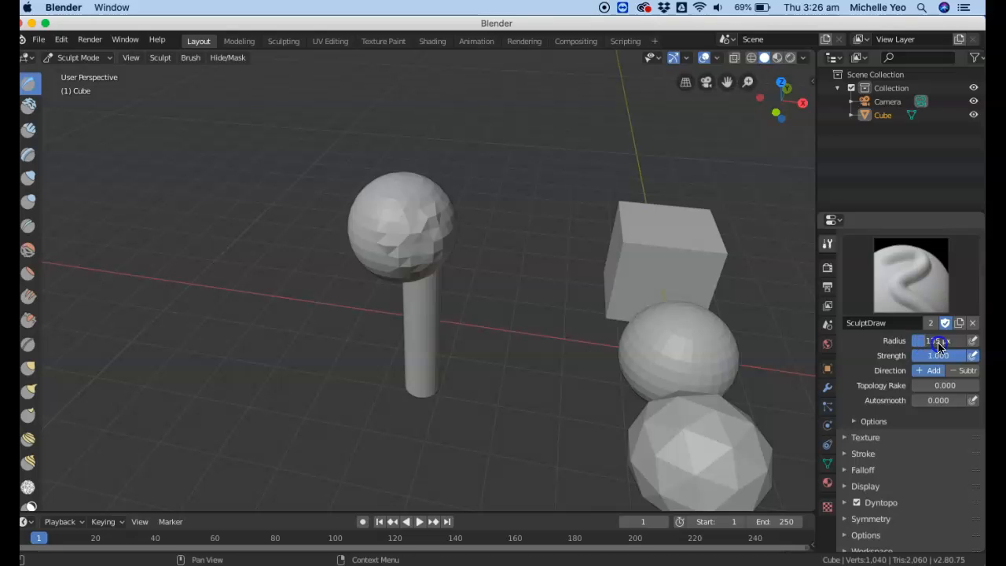
left_click_drag(421, 191, 470, 202)
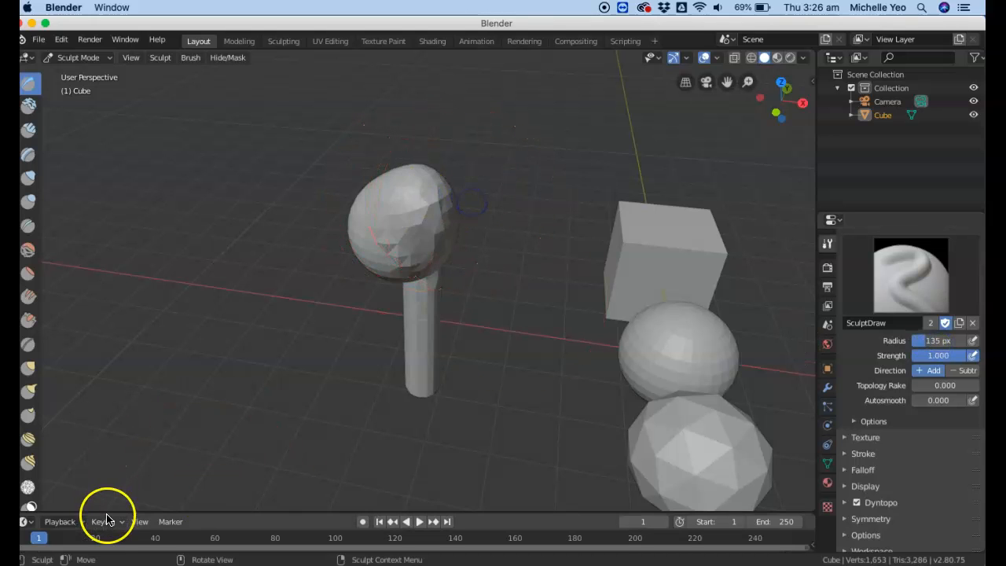
key("ctrl+z")
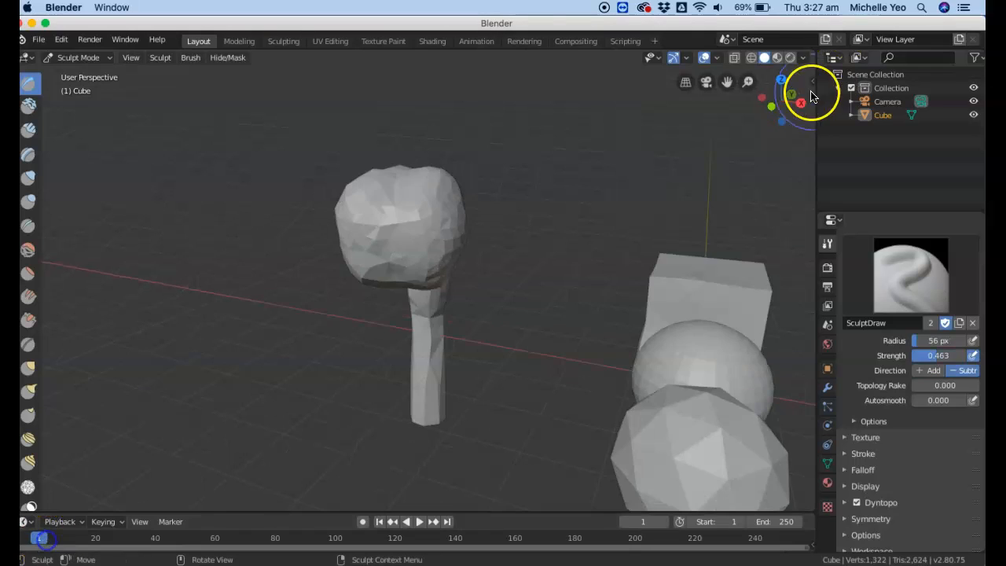
- Carve the underside of the head around the stem from several sides using the Draw brush on Subtract, radius 56 px, strength 0.463
left_click_drag(812, 96, 673, 88)
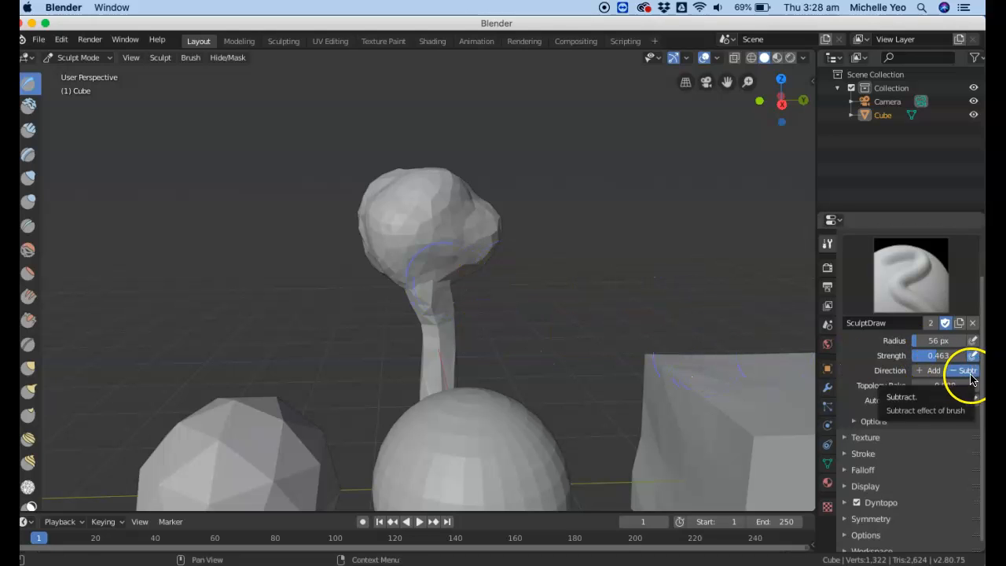
mouse_move(422, 274)
left_mouse_down()
mouse_move(417, 294)
mouse_move(452, 279)
left_mouse_up()
left_click_drag(788, 105, 161, 131)
mouse_move(447, 296)
left_mouse_down()
mouse_move(389, 303)
mouse_move(393, 288)
left_mouse_up()
mouse_move(775, 103)
left_mouse_down()
mouse_move(62, 91)
mouse_move(71, 79)
left_mouse_up()
mouse_move(409, 295)
left_mouse_down()
mouse_move(384, 290)
mouse_move(403, 299)
left_mouse_up()
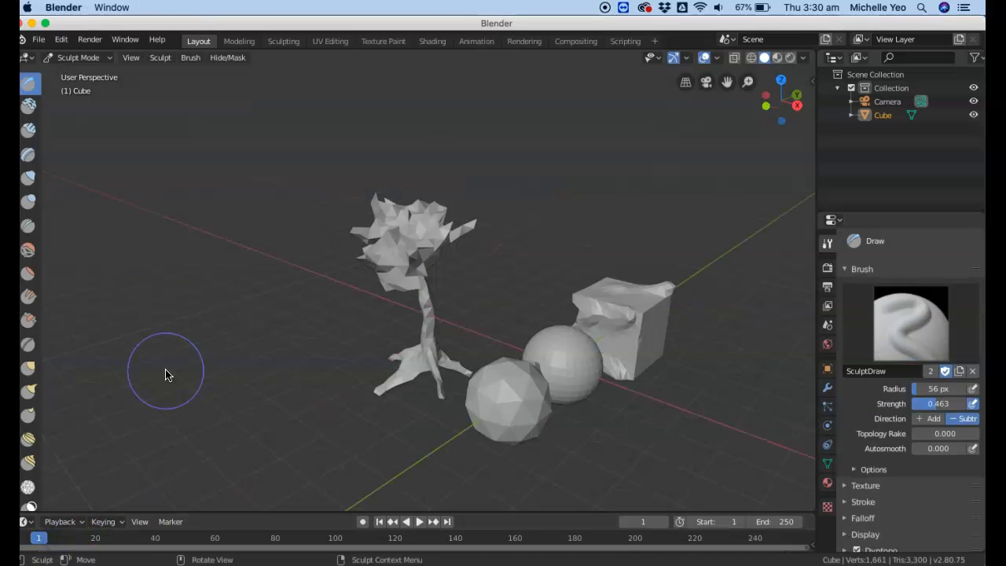
mouse_move(407, 274)
left_mouse_down()
mouse_move(416, 289)
mouse_move(405, 287)
left_mouse_up()
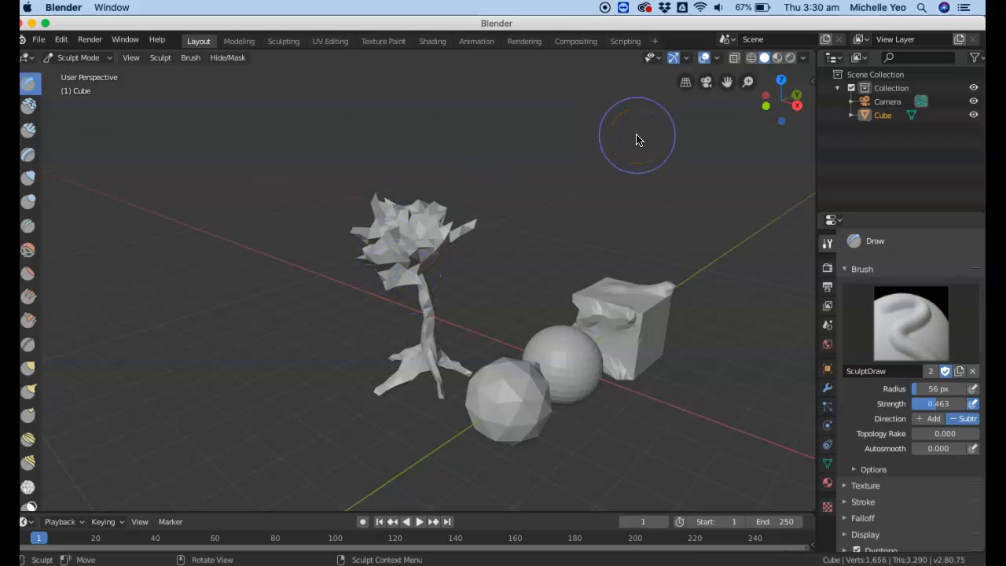
left_click_drag(777, 102, 755, 113)
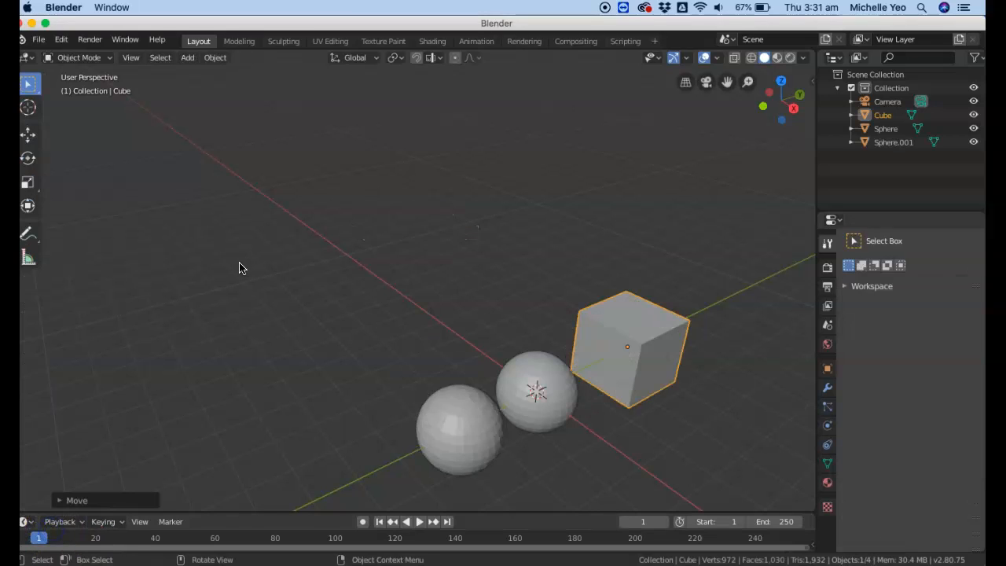
- Enter Edit Mode with the cube selected and clear the selected face
scroll(240, 268, "down", 1)
left_click(105, 58)
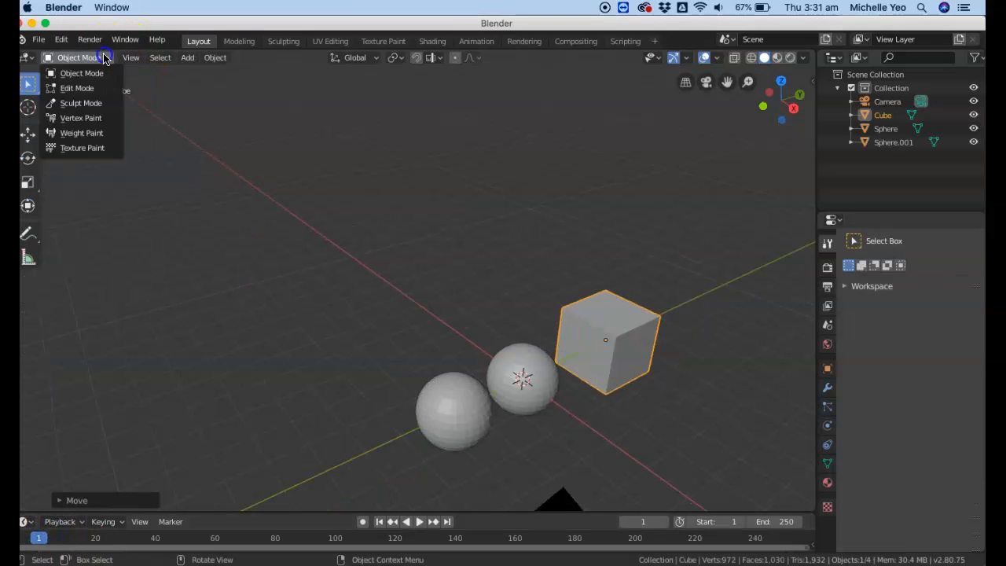
left_click(103, 88)
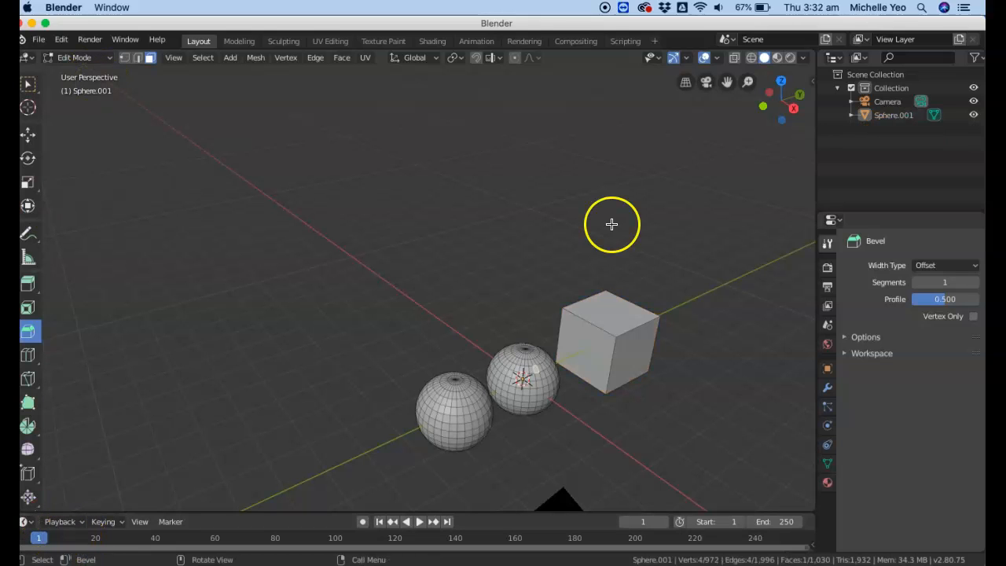
left_click(488, 226)
- Try the vertex, edge and face select modes in turn, picking a matching element on the cube's top in each
left_click(128, 60)
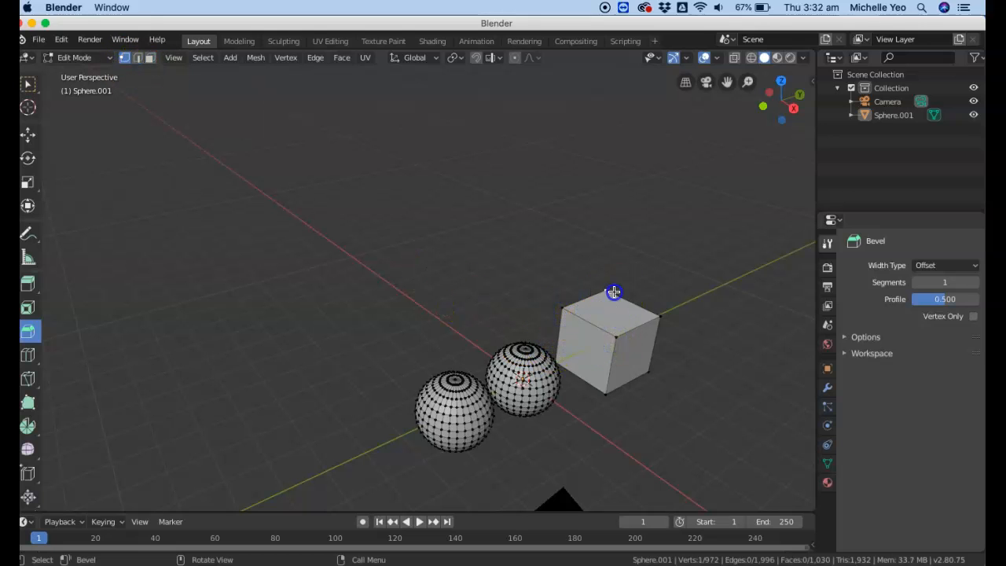
left_click(137, 57)
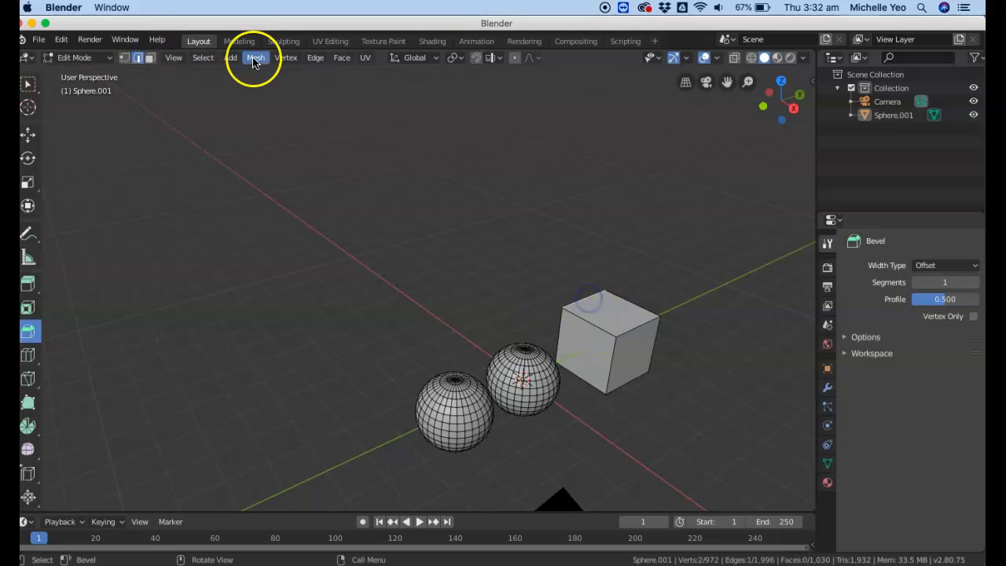
left_click(149, 58)
left_click(604, 312)
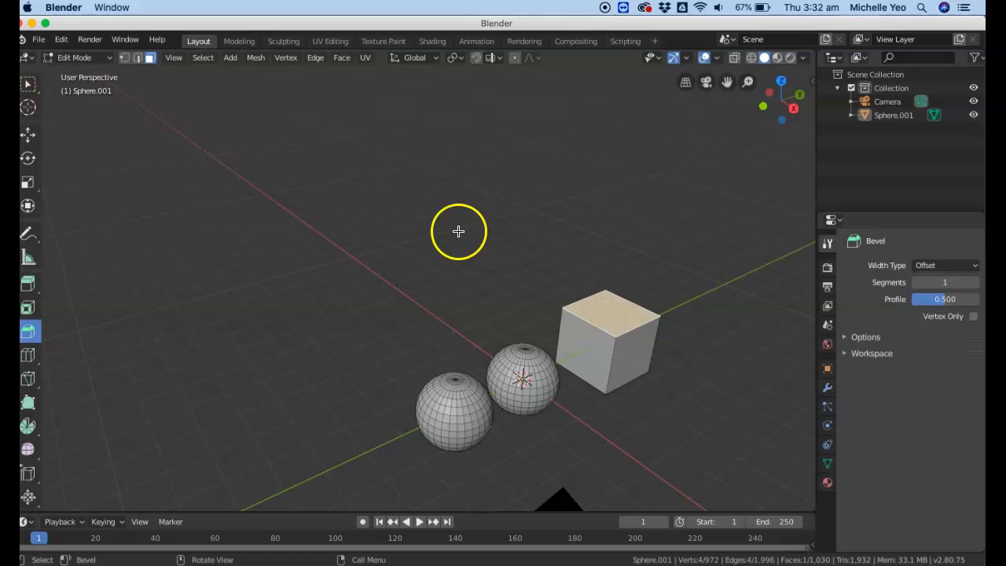
- Try moving the cube's rear top vertex freely in vertex select mode and undo the move
left_click(125, 58)
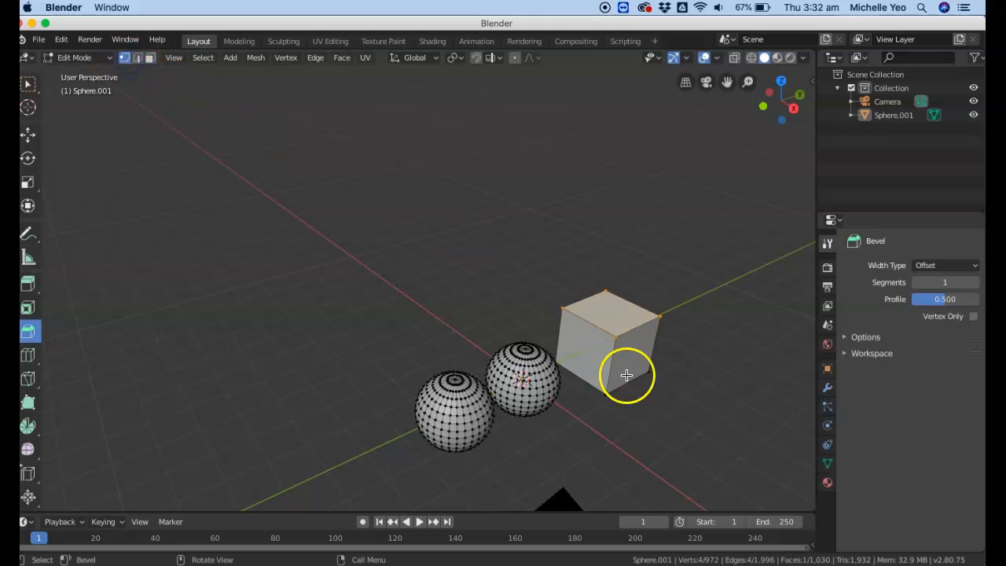
left_click(602, 286)
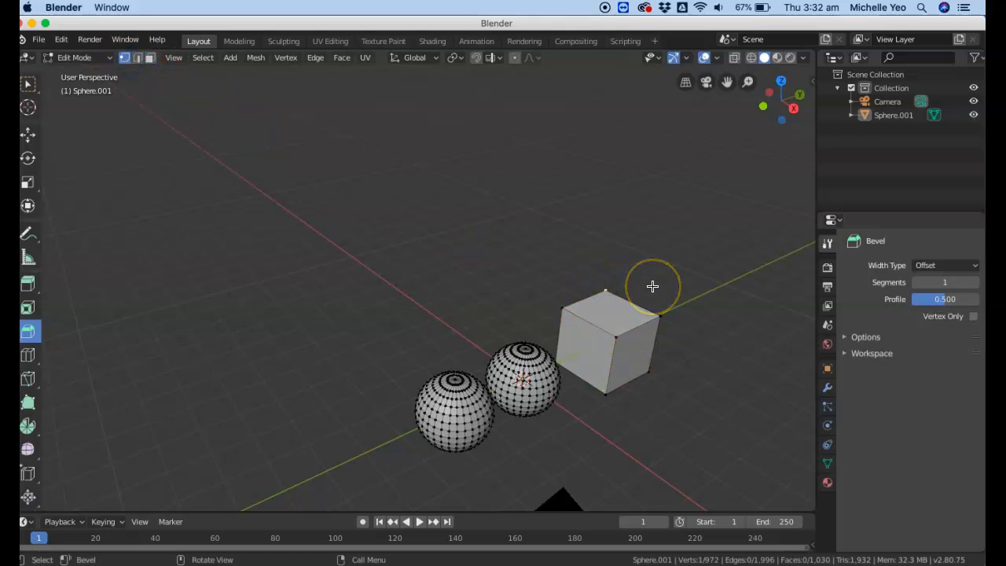
key("g")
left_click(649, 238)
key("ctrl+z")
- Try stretching the cube by moving two of its top vertices outward along the X axis
left_click_drag(628, 270, 579, 254)
key("g")
key("x")
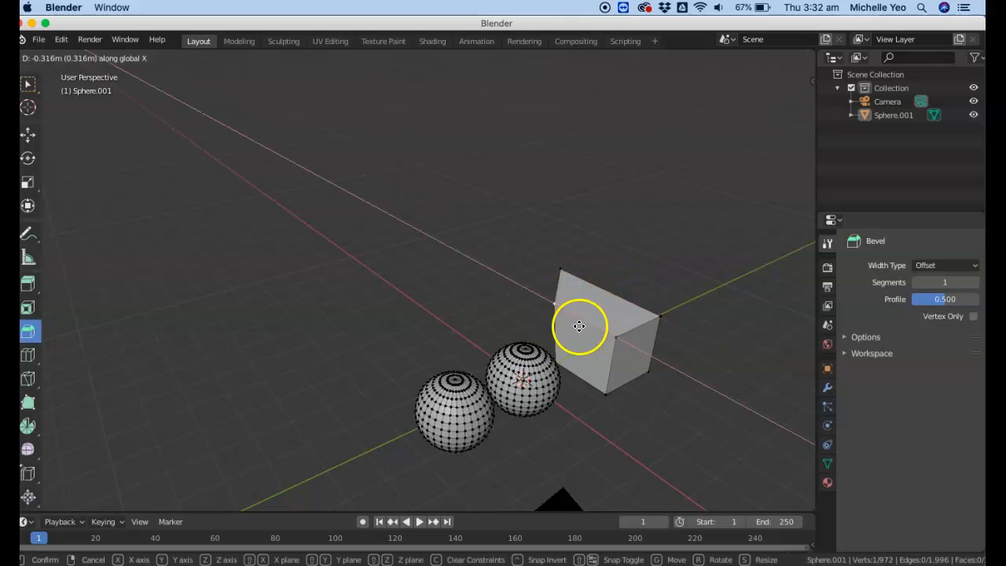
left_click(544, 311)
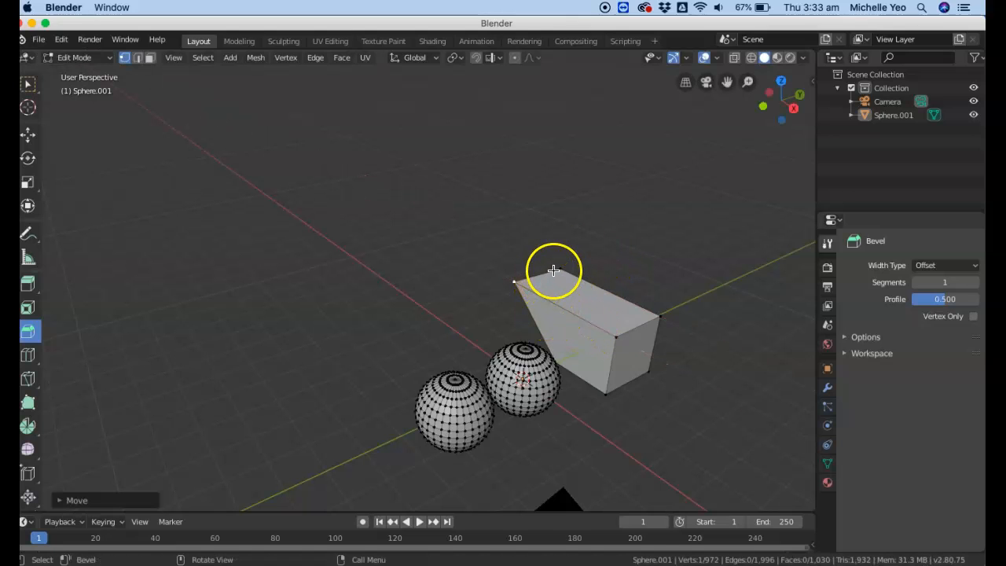
- Try moving the cube's rear top vertex along the Y axis and upward along the Z axis
left_click(553, 270)
key("g")
key("y")
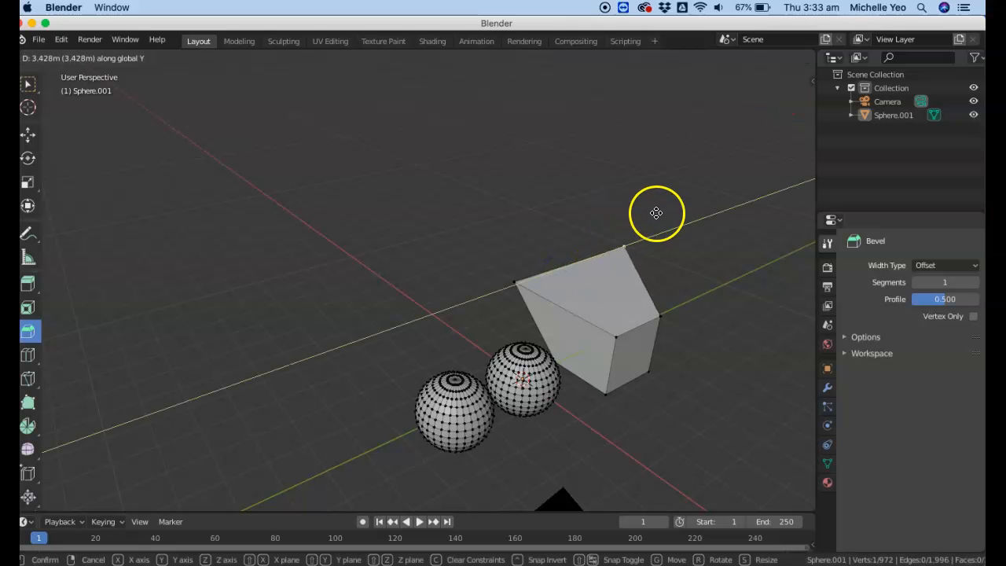
left_click(655, 216)
key("g")
key("z")
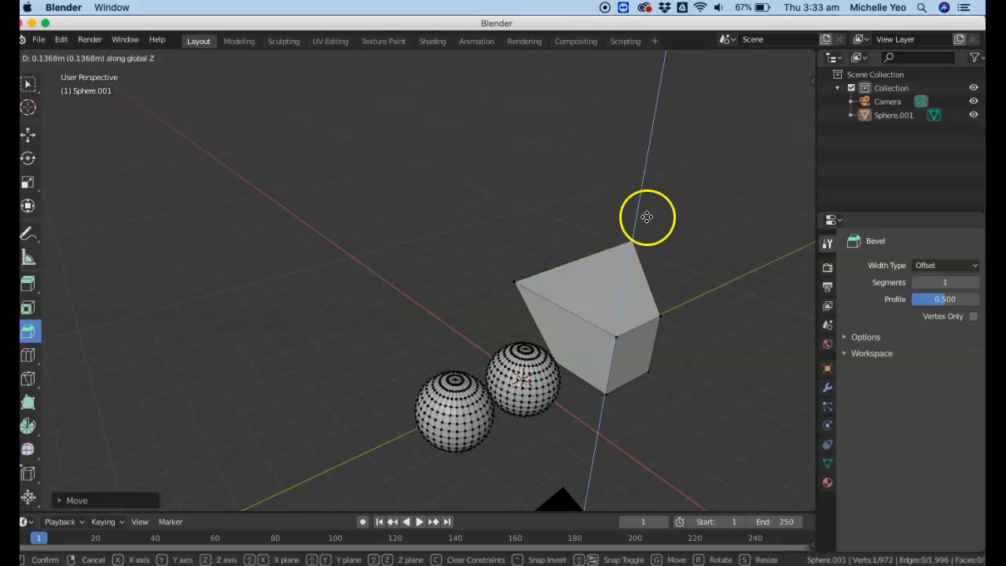
left_click(661, 178)
- Undo all the vertex moves made on the cube
key("ctrl+z")
key("ctrl+z")
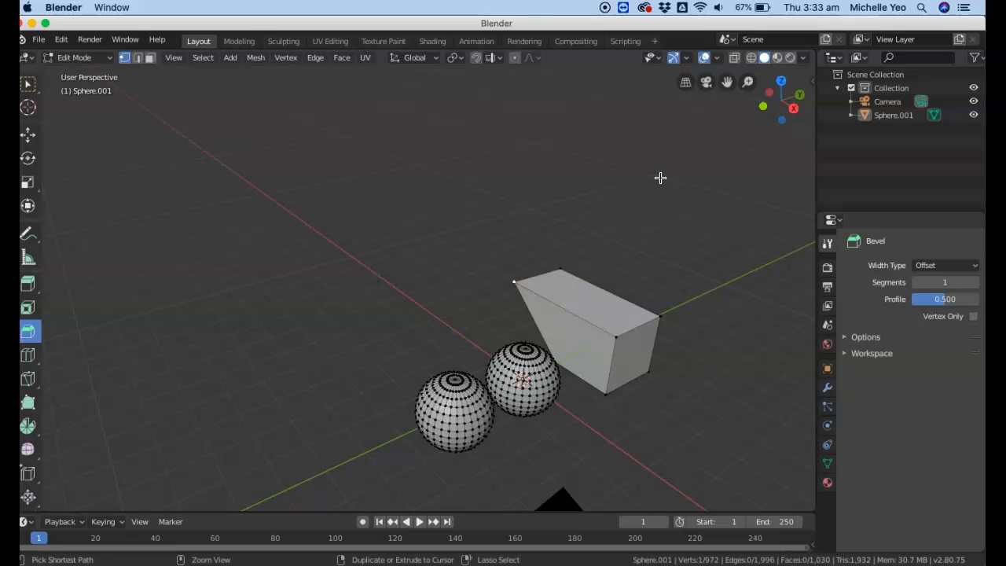
key("ctrl+z")
key("ctrl+z")
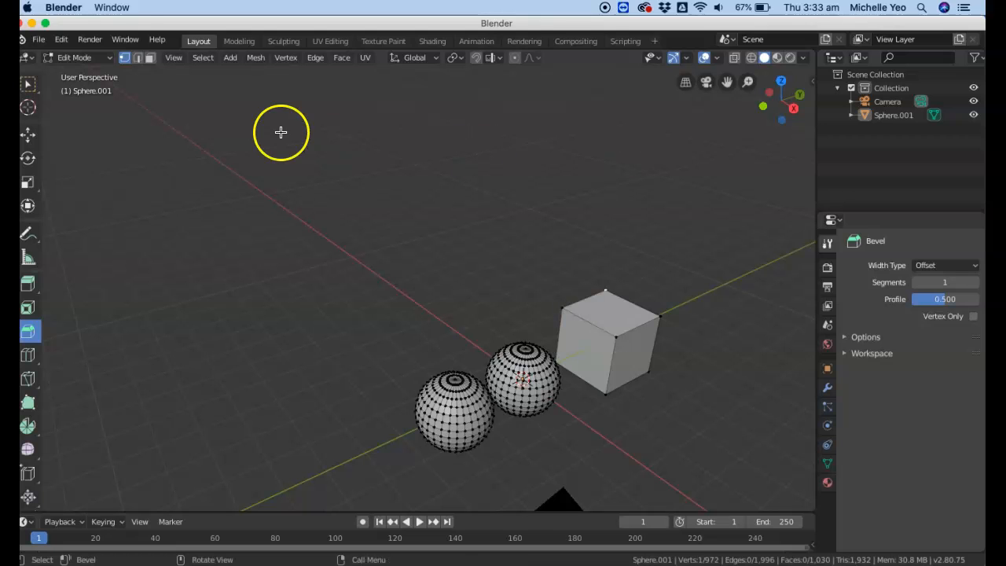
- Try scaling down and rotating the cube's top face in face select mode, undo the changes, and clear the selection
left_click(149, 57)
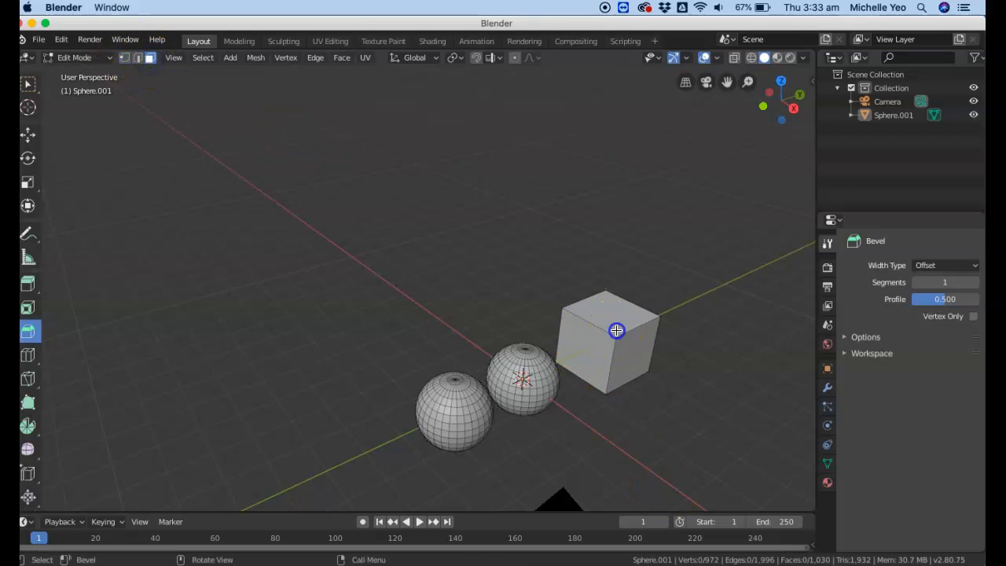
left_click(616, 330)
key("s")
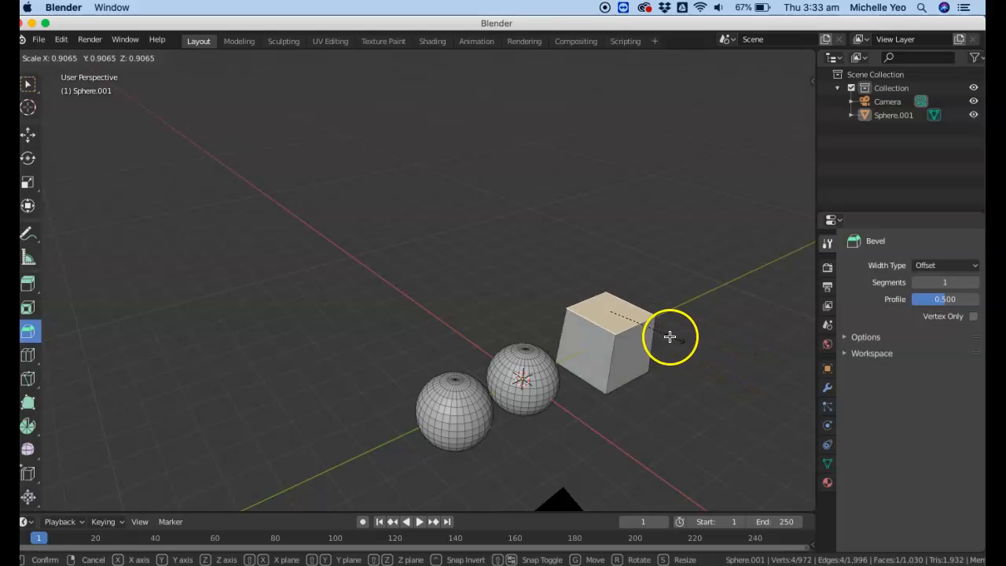
left_click(658, 333)
key("r")
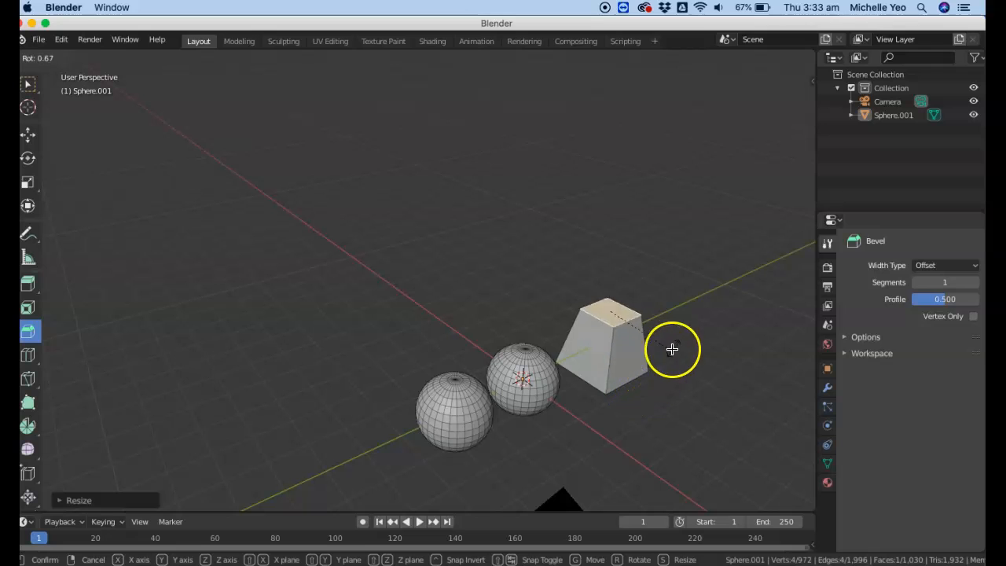
left_click(678, 344)
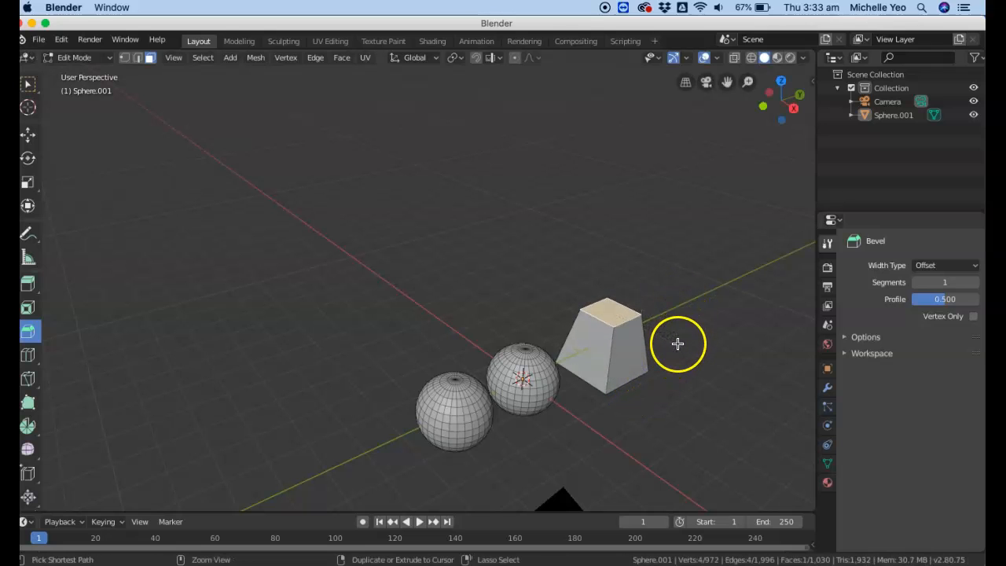
key("ctrl+z")
left_click(409, 220)
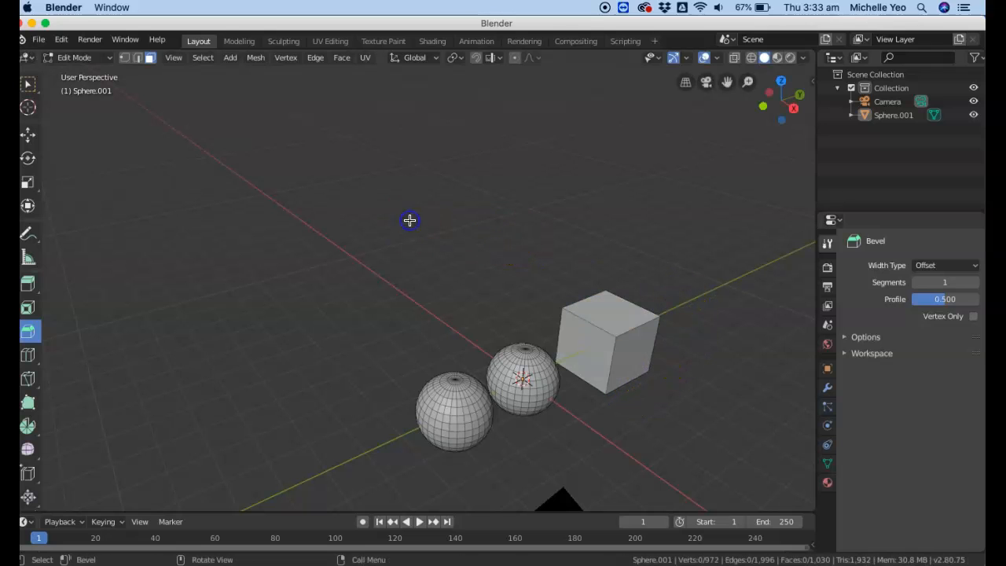
- Leave Edit Mode and return to Object Mode
left_click(52, 531)
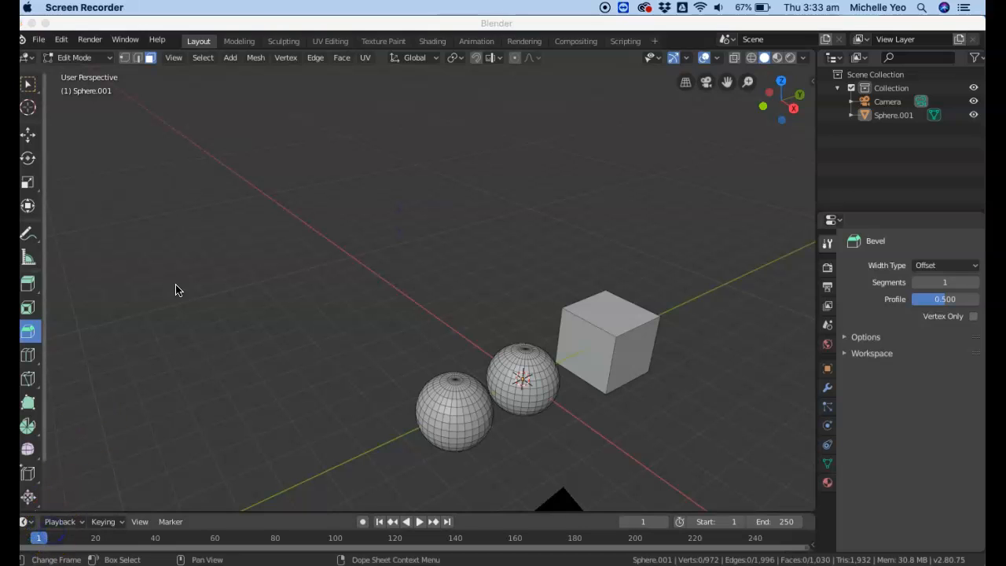
left_click(93, 63)
left_click(94, 60)
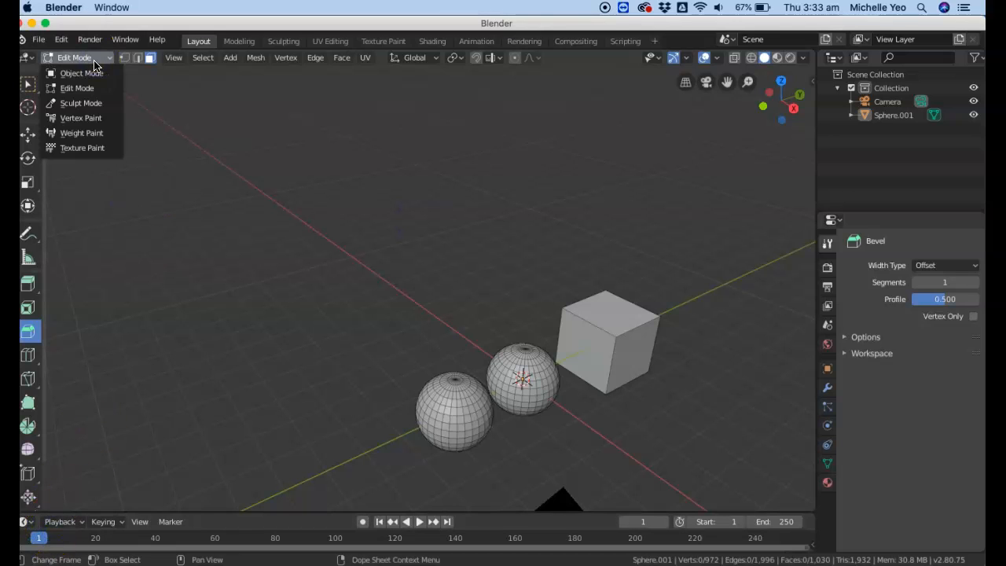
left_click(79, 73)
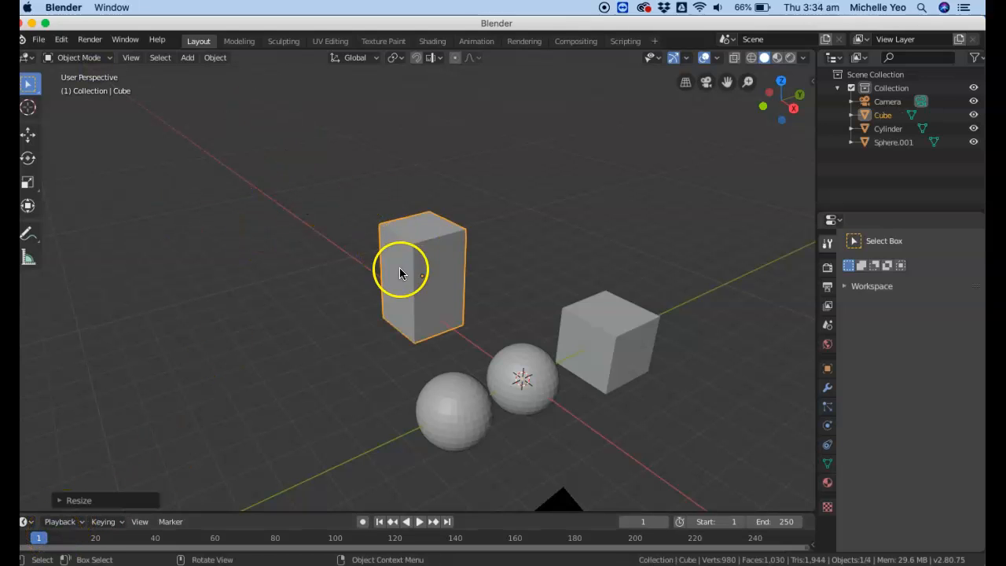
- Enter Edit Mode on the tall box and cut its top face across the middle with the Knife tool
left_click(93, 58)
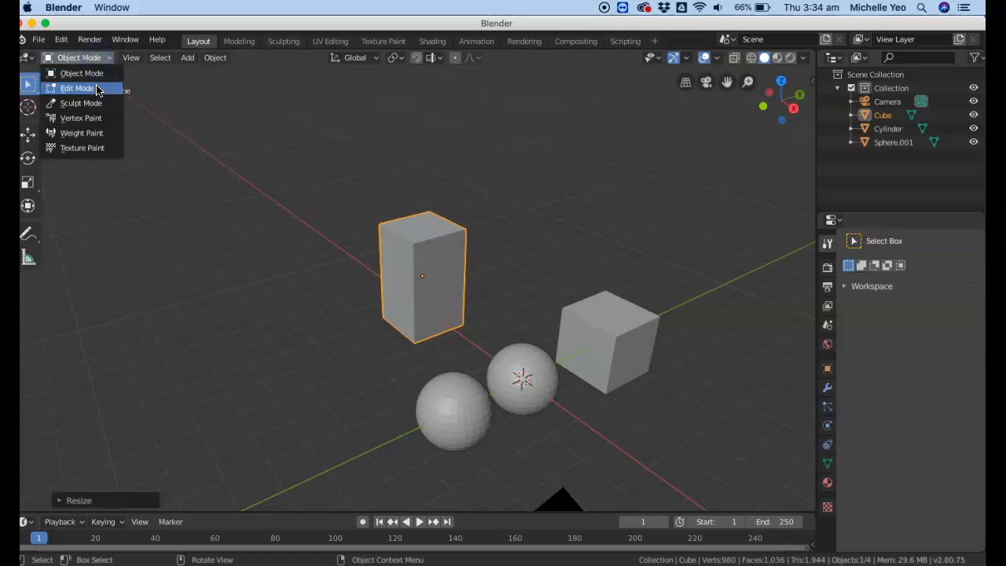
left_click(78, 88)
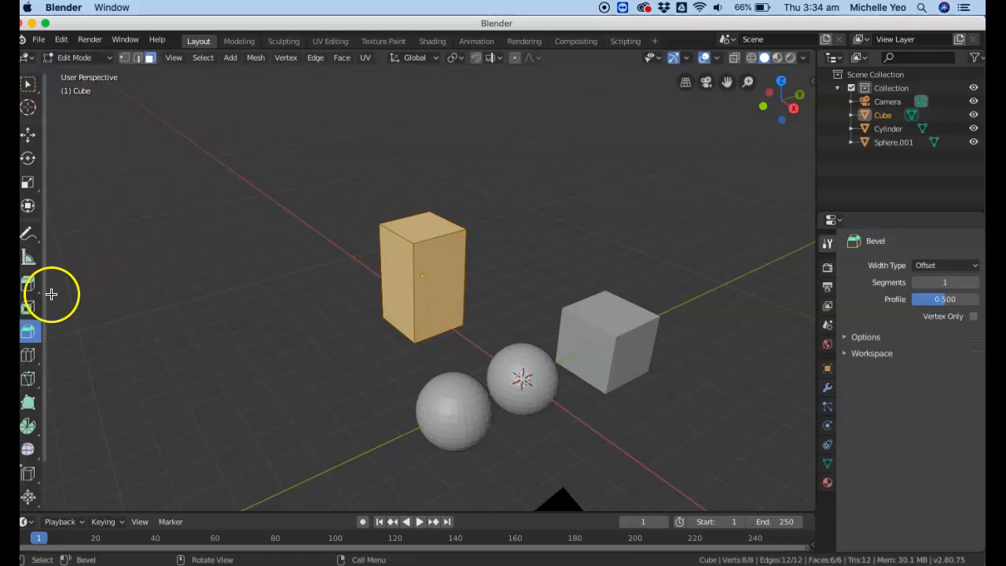
left_click(29, 380)
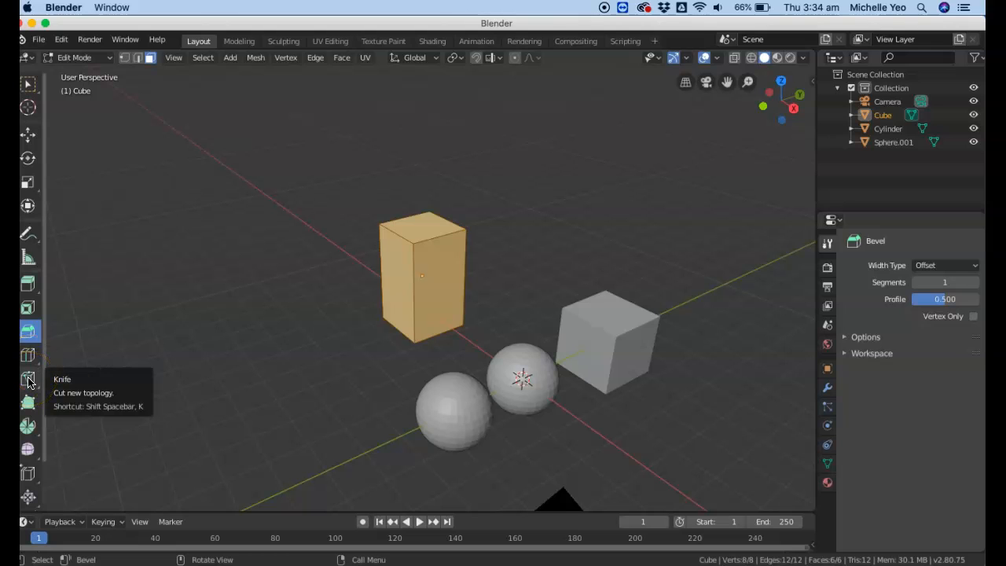
left_click(28, 379)
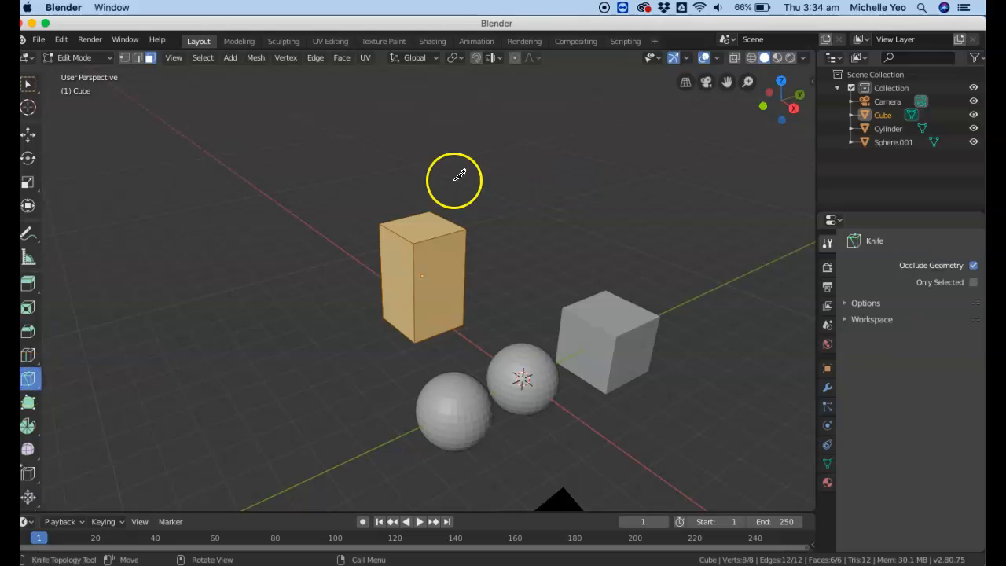
left_click(409, 217)
left_click(440, 234)
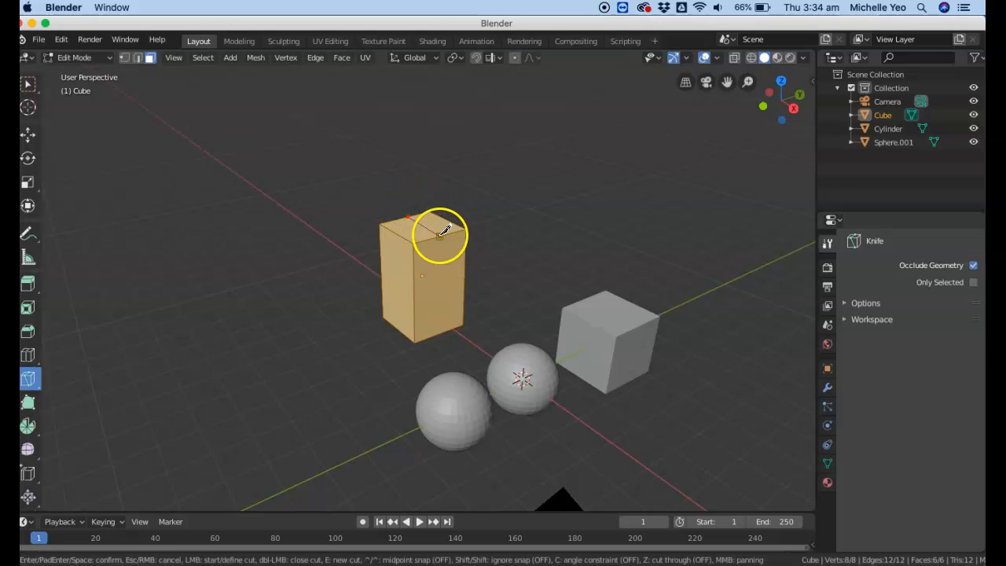
left_click(439, 236)
key("Return")
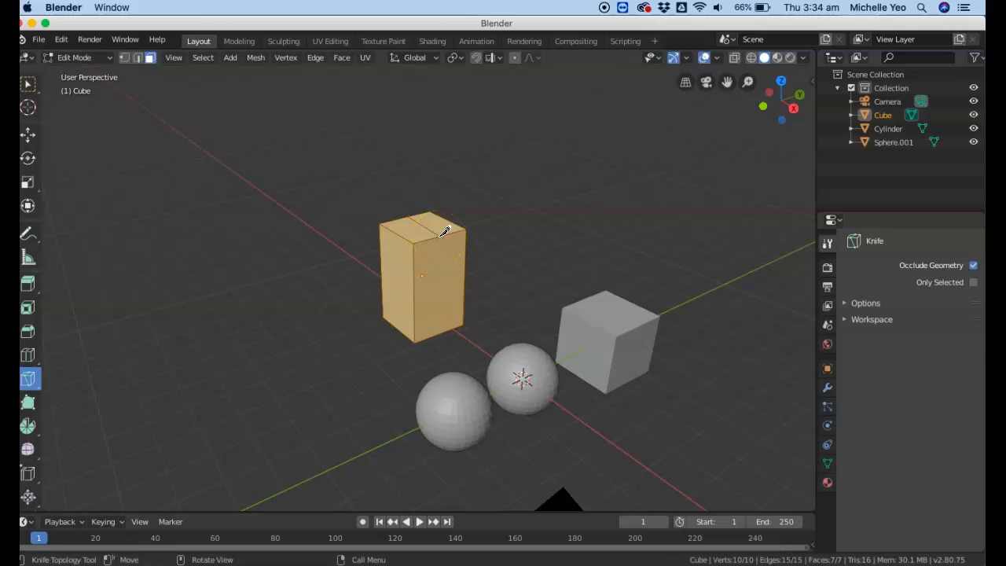
- Knife a second line across the tall box's top face, crossing the existing cut to divide it into four quarters
left_click(399, 233)
left_click(442, 218)
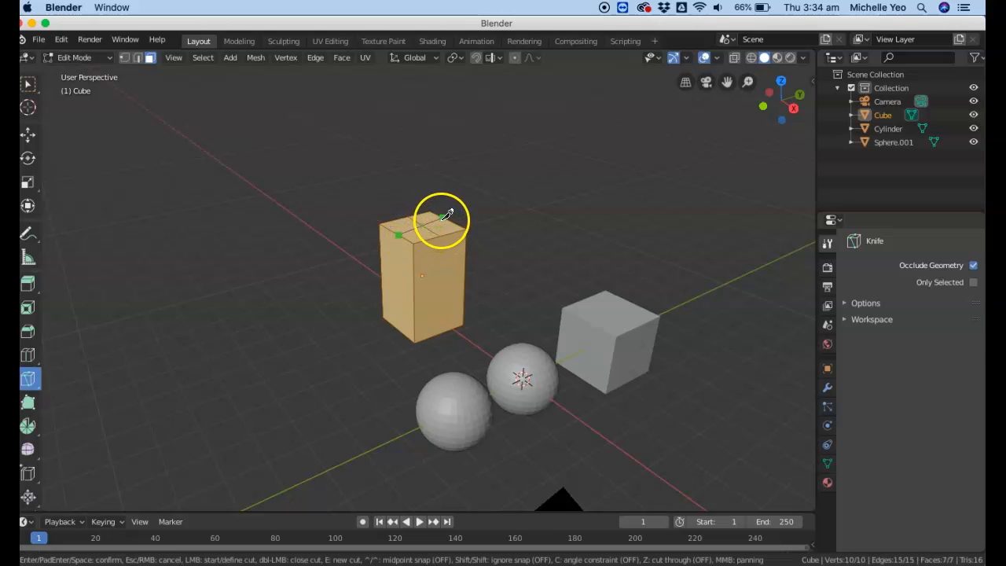
key("Return")
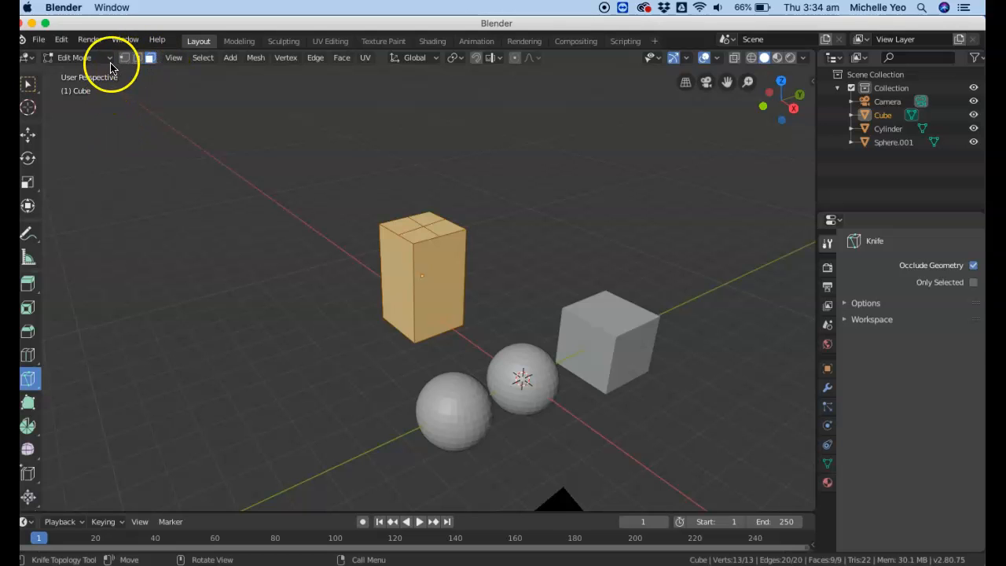
- Extrude one quarter of the box's top face upward and move its end outward to form a slanted ear
left_click(28, 85)
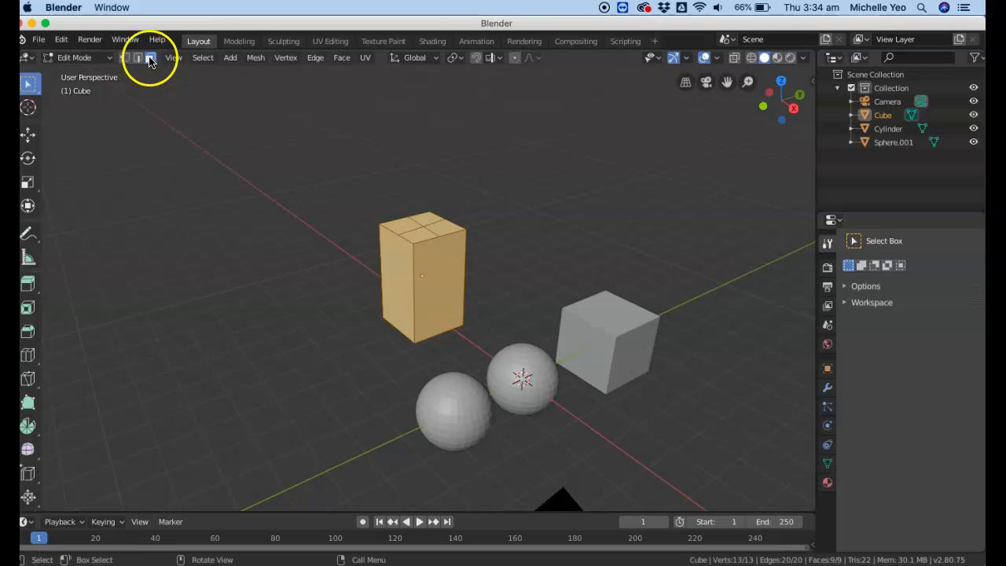
left_click(406, 220)
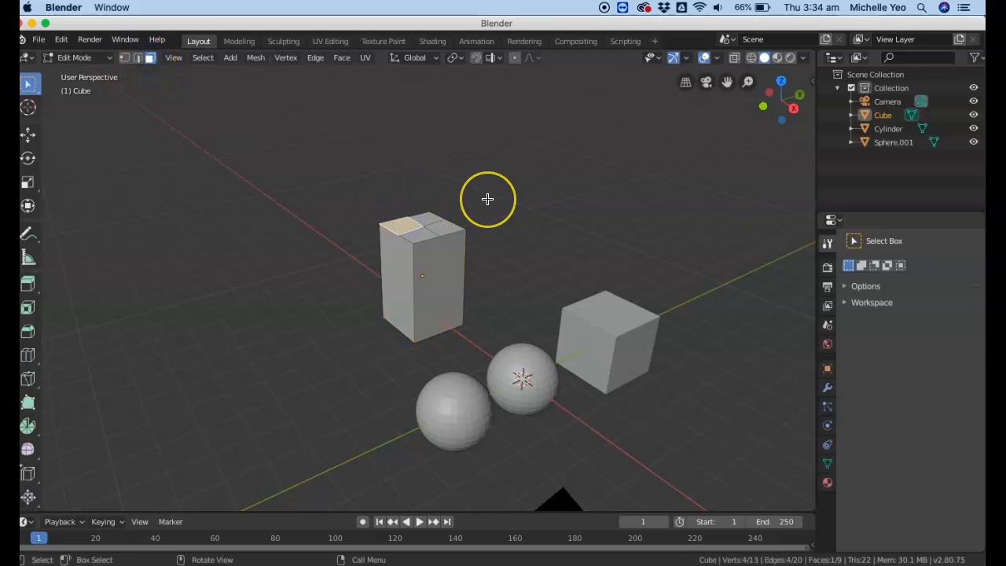
key("e")
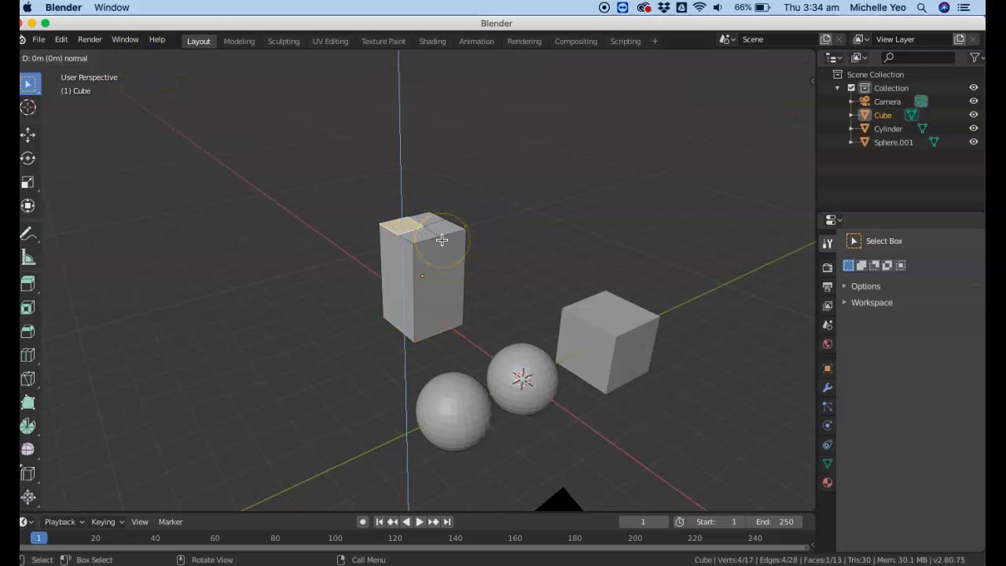
left_click(444, 150)
key("g")
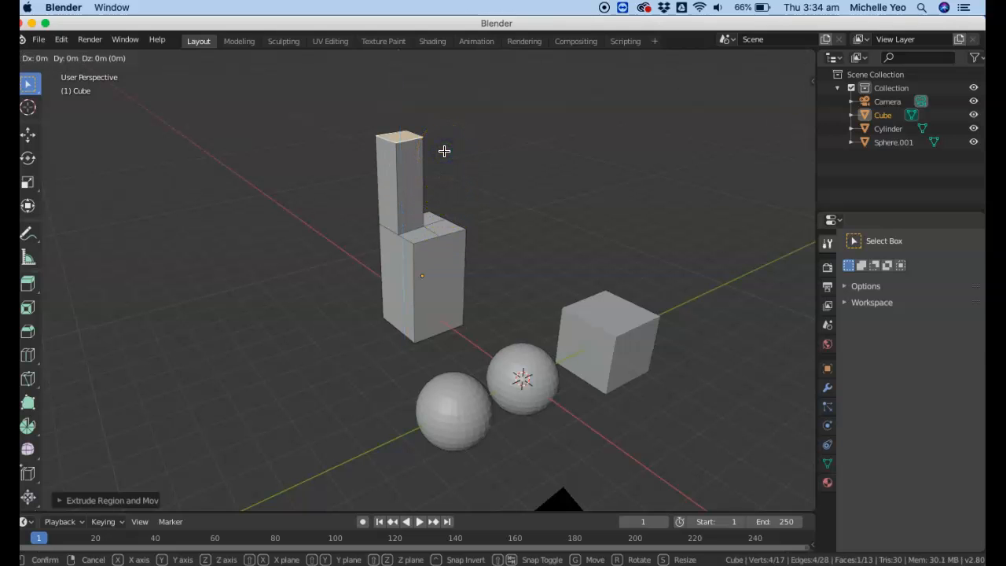
left_click(433, 216)
- Extrude the opposite top quarter upward about 3.8 m and move its end outward to lean away from the first ear
left_click(443, 232)
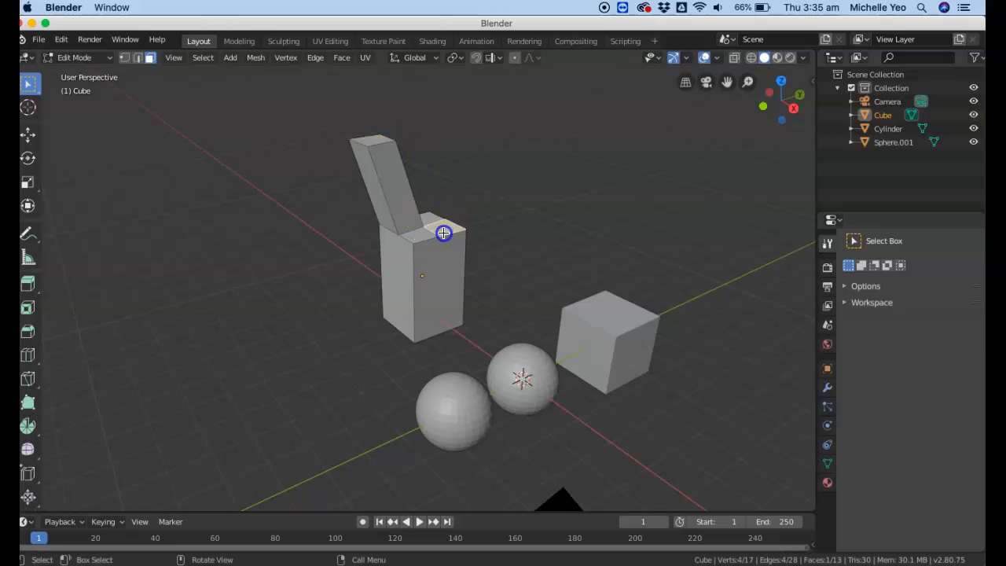
key("e")
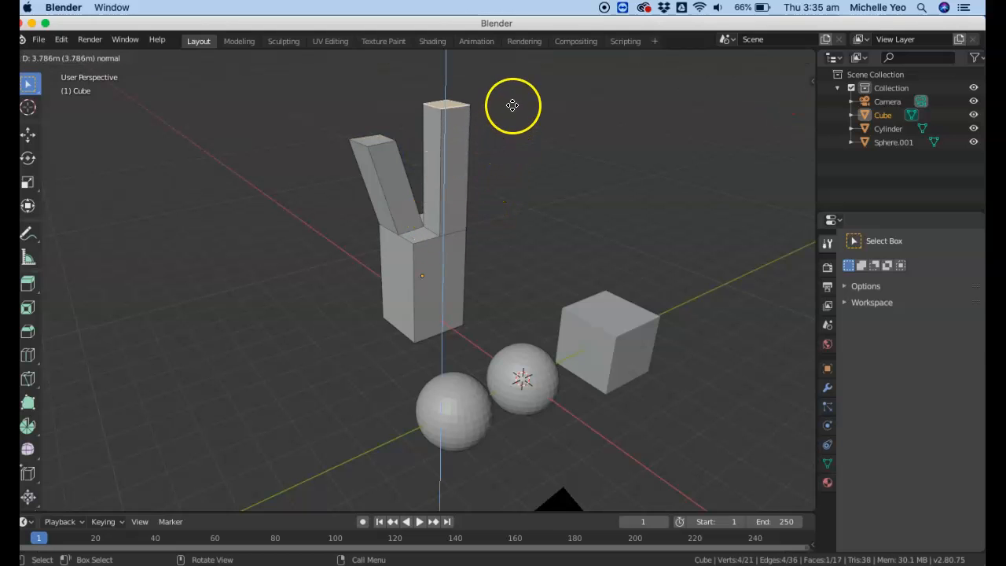
left_click(512, 104)
key("g")
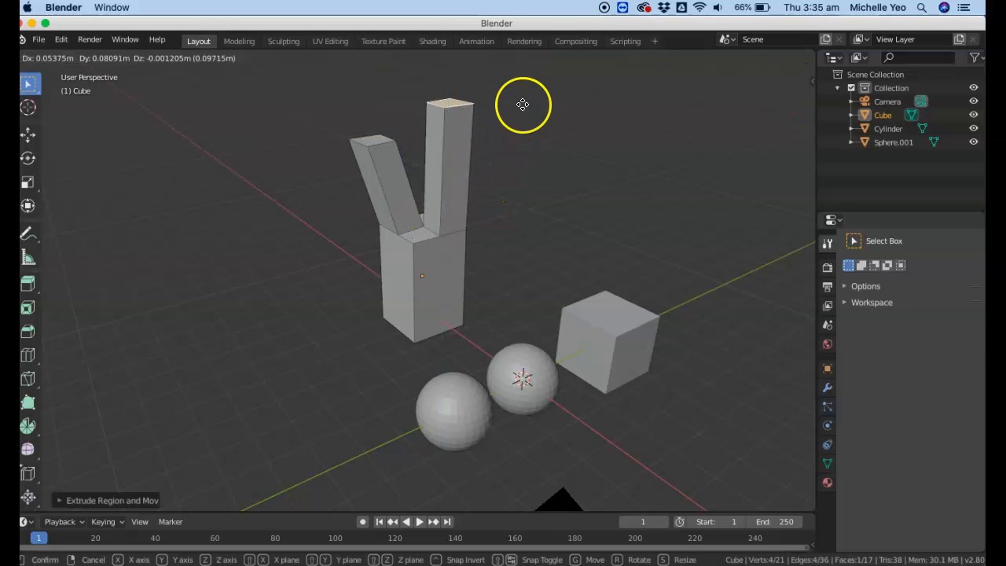
left_click(527, 107)
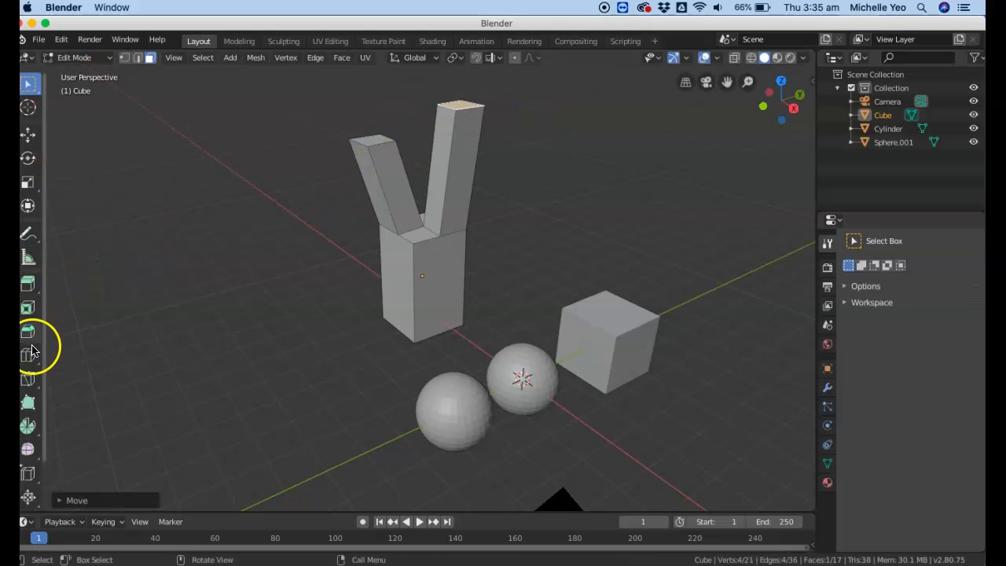
- Knife an angled outline along the bottom of one side face, from the vertical edge to the opposite lower corner
left_click(28, 381)
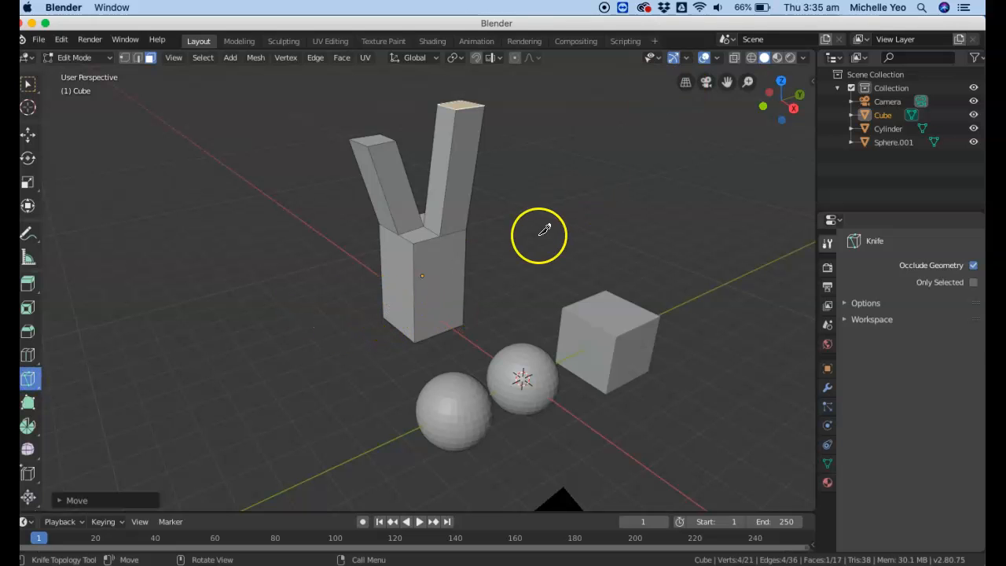
scroll(544, 230, "up", 4)
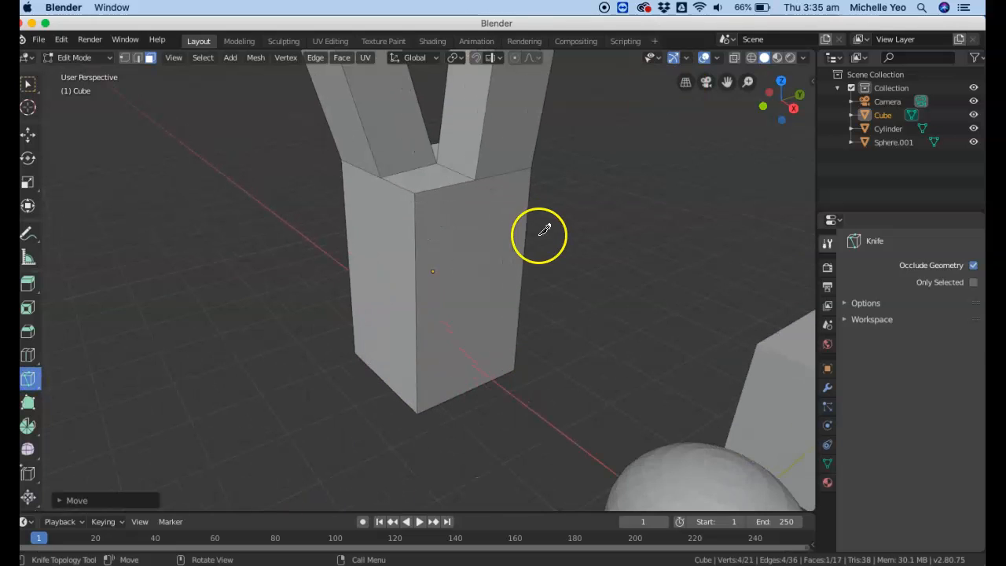
left_click(417, 365)
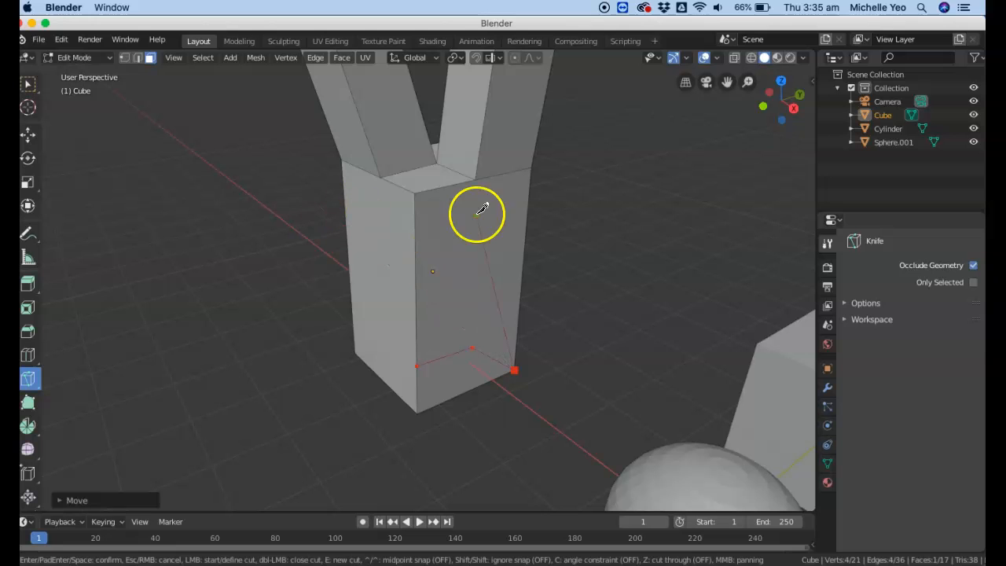
key("Return")
- Knife a triangular outline between the two bottom corners of the adjacent side face
left_click_drag(784, 122, 247, 186)
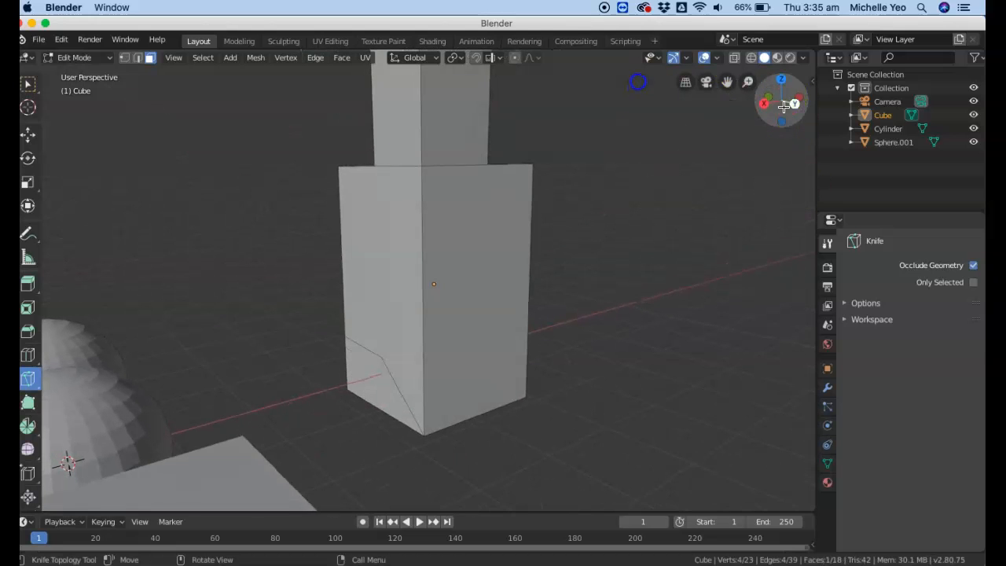
left_click(424, 431)
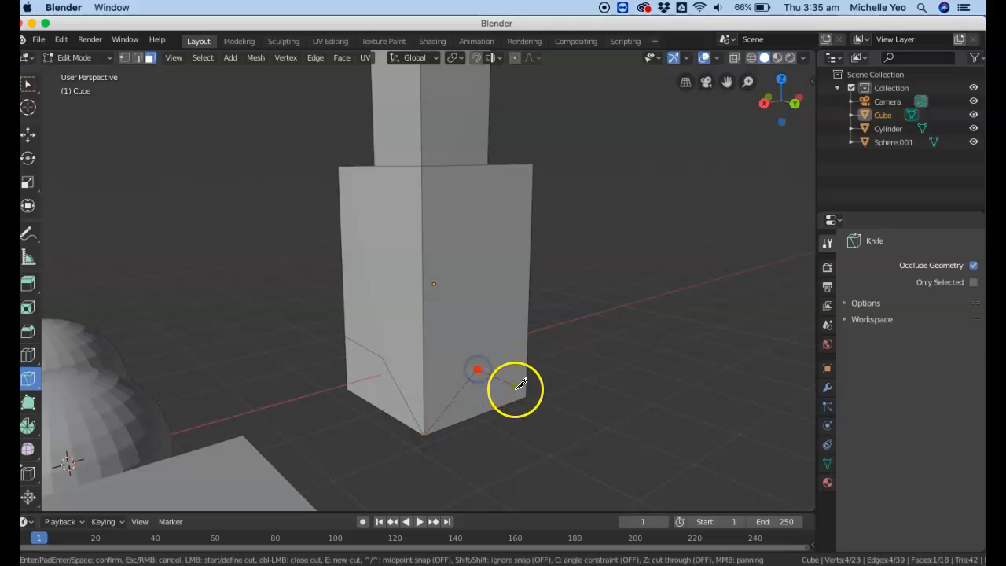
left_click(531, 388)
key("Return")
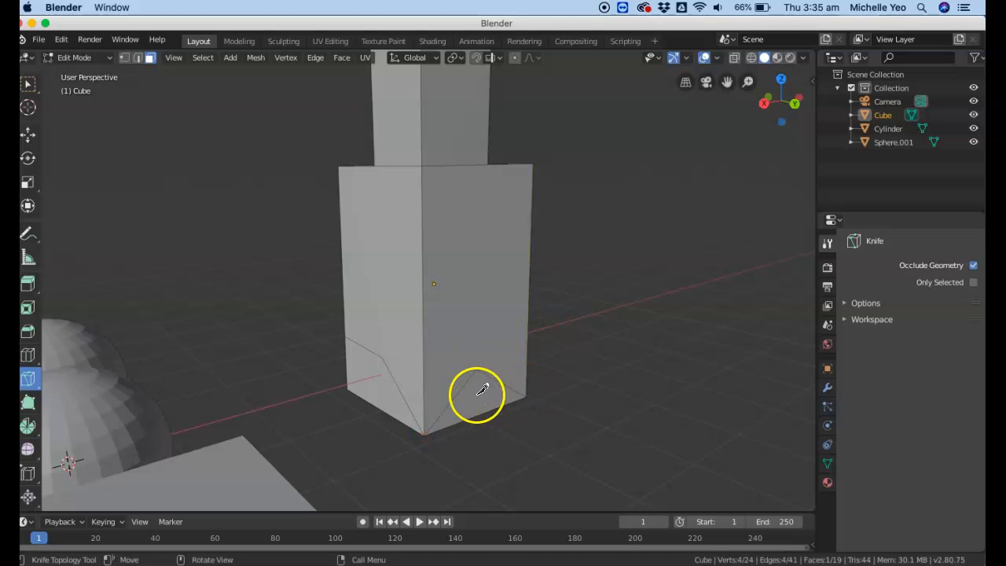
- Extrude the triangular bottom face outward as a foot, then scale its end down and lower it
left_click(33, 89)
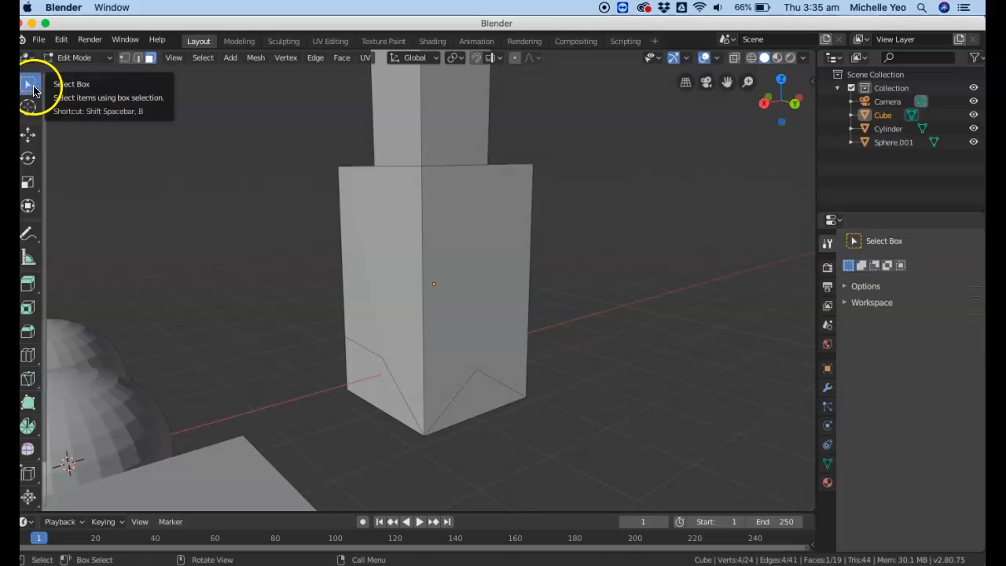
left_click(478, 411)
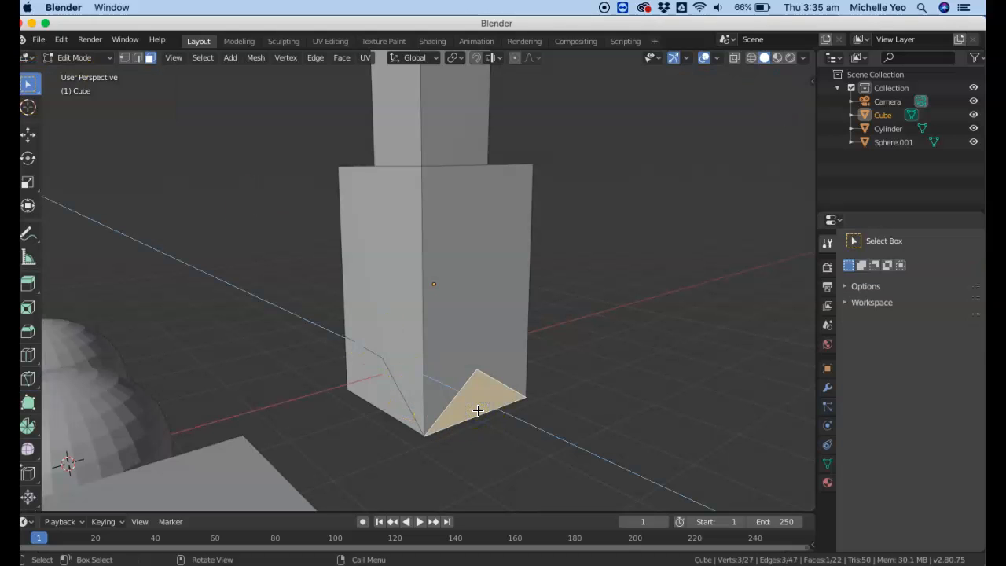
key("e")
left_click(609, 453)
key("s")
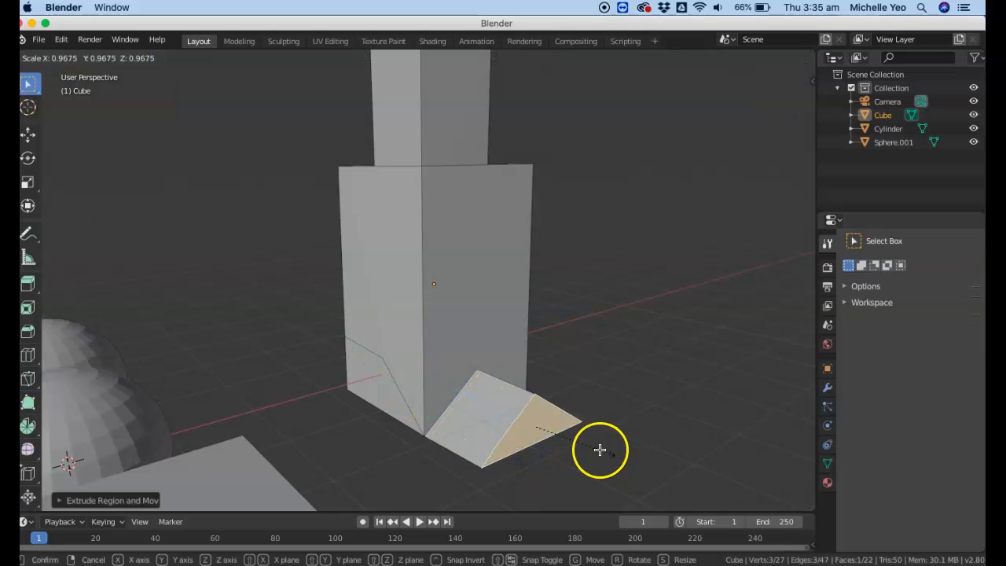
left_click(569, 441)
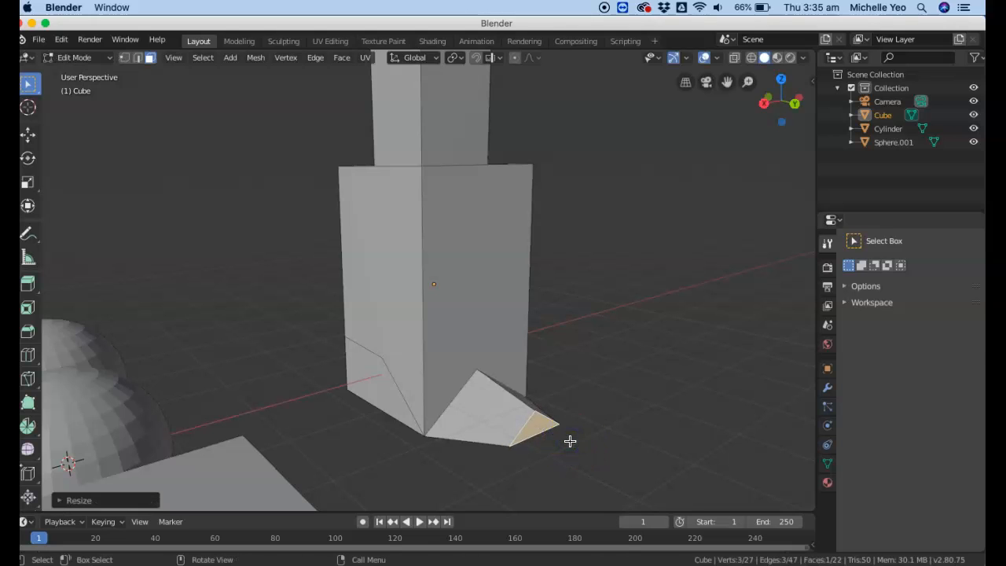
key("g")
left_click(561, 469)
- Extrude the four-sided face at the base of the neighbouring side into a second foot, tapering and lowering its end
left_click(375, 368)
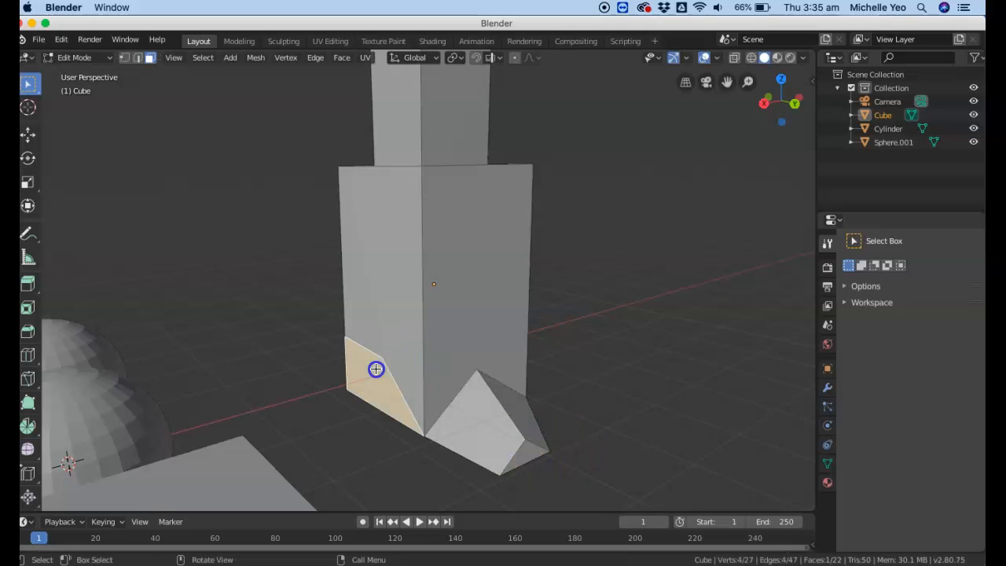
key("e")
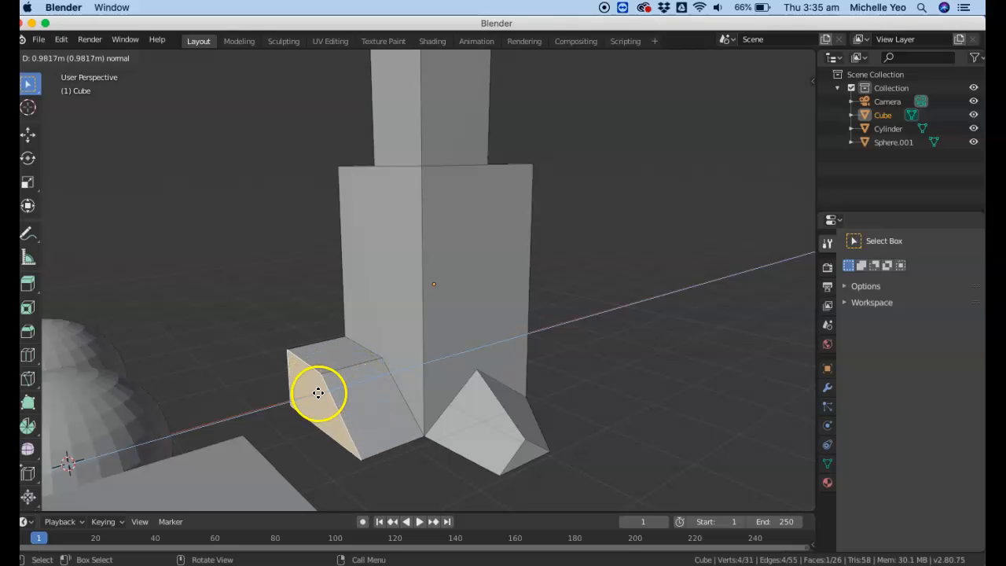
left_click(334, 399)
key("s")
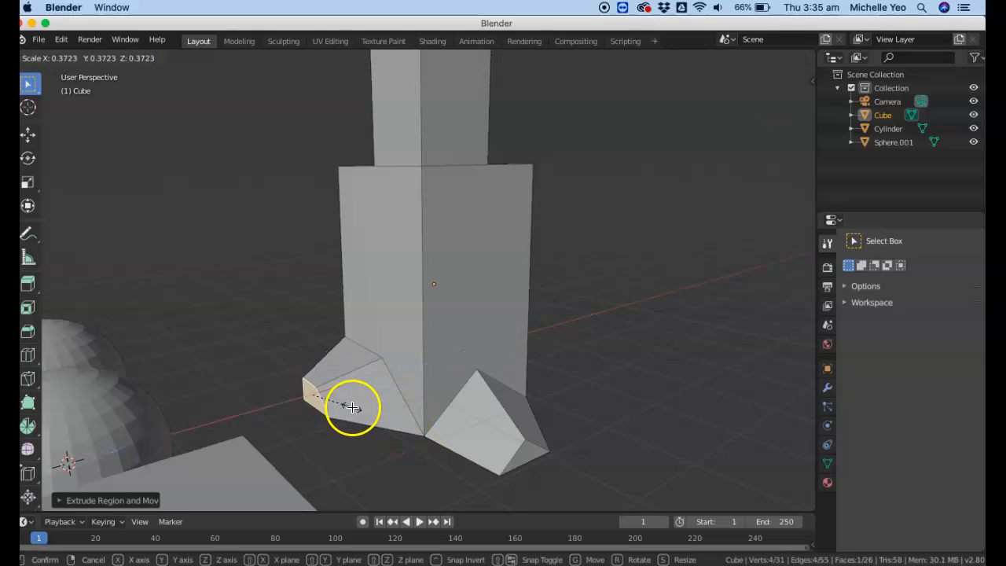
left_click(348, 406)
key("g")
left_click(348, 446)
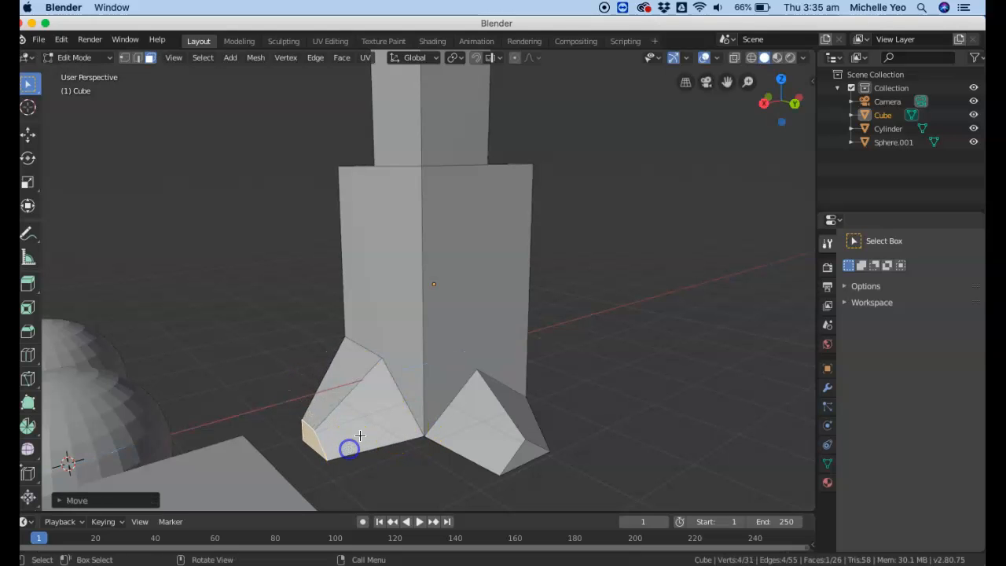
- Leave Edit Mode and return the eared model to Object Mode
left_click_drag(788, 93, 814, 134)
scroll(669, 169, "down", 6)
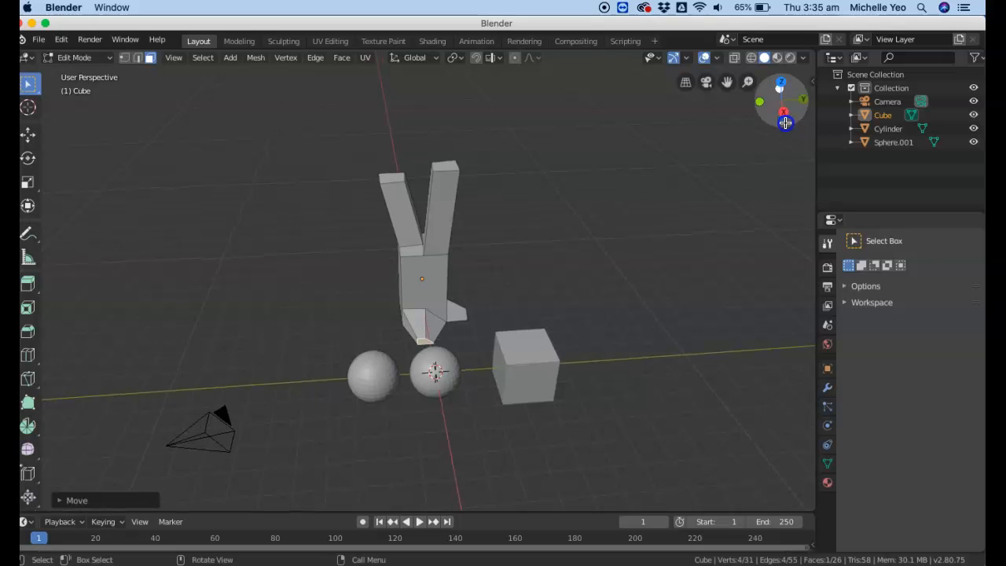
left_click(98, 61)
left_click(79, 73)
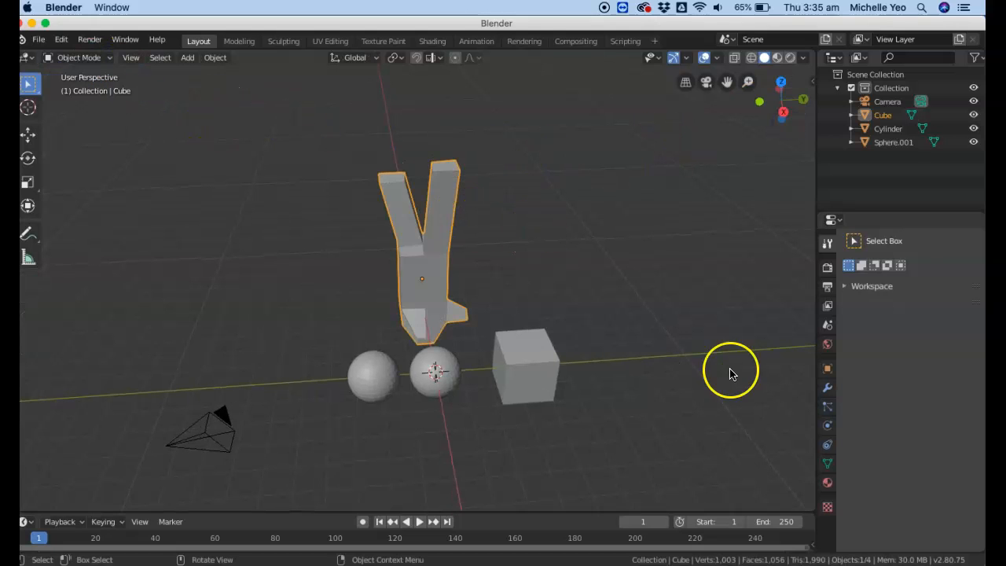
- Try a Subdivision Surface modifier on the eared model, inspect its shape, and undo the modifier
left_click(827, 388)
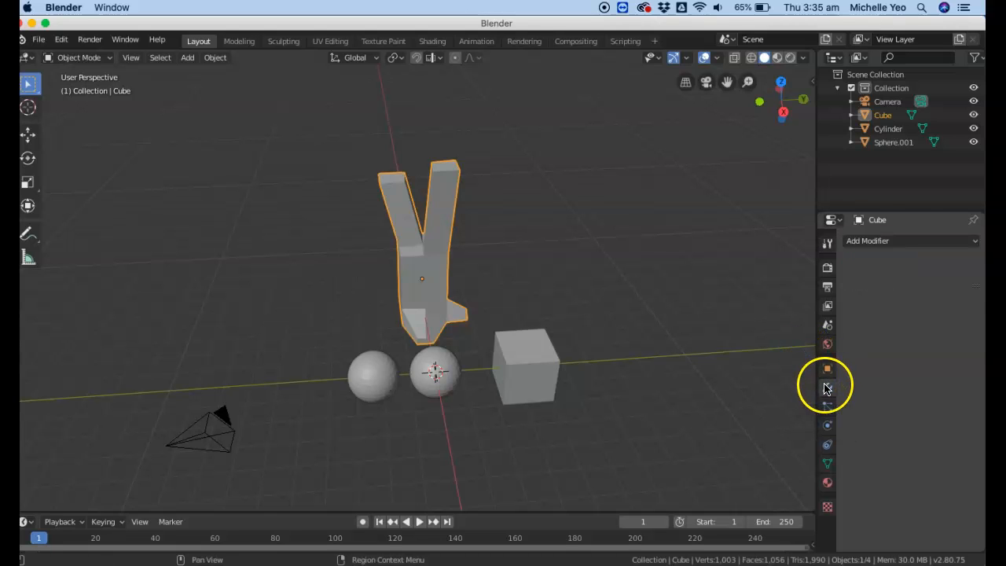
left_click(889, 242)
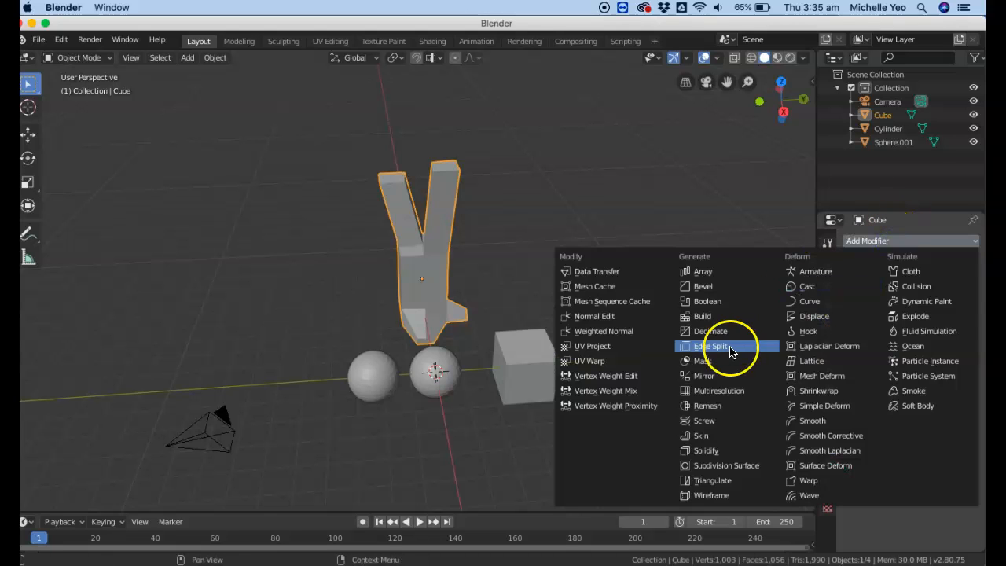
left_click(718, 467)
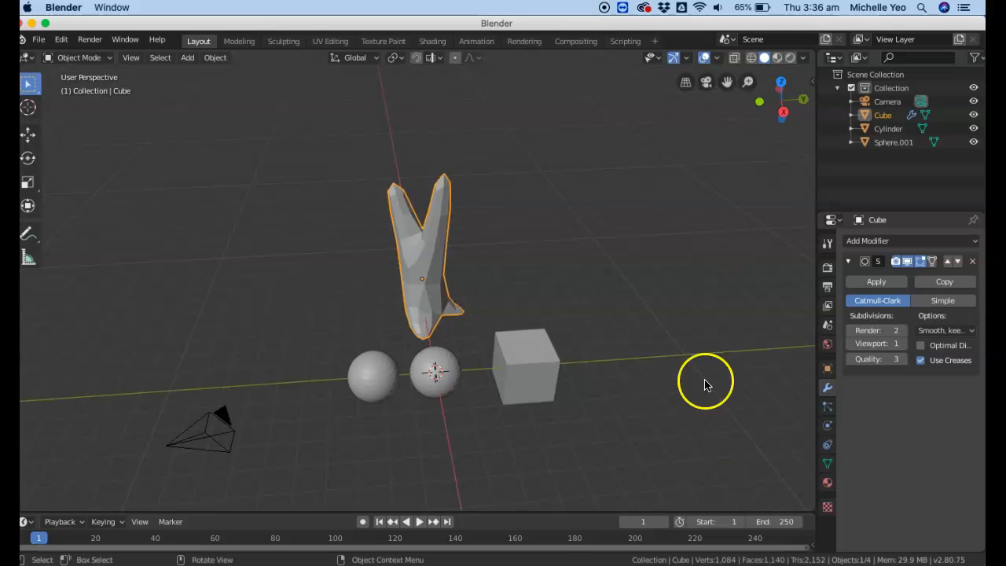
left_click_drag(781, 86, 757, 73)
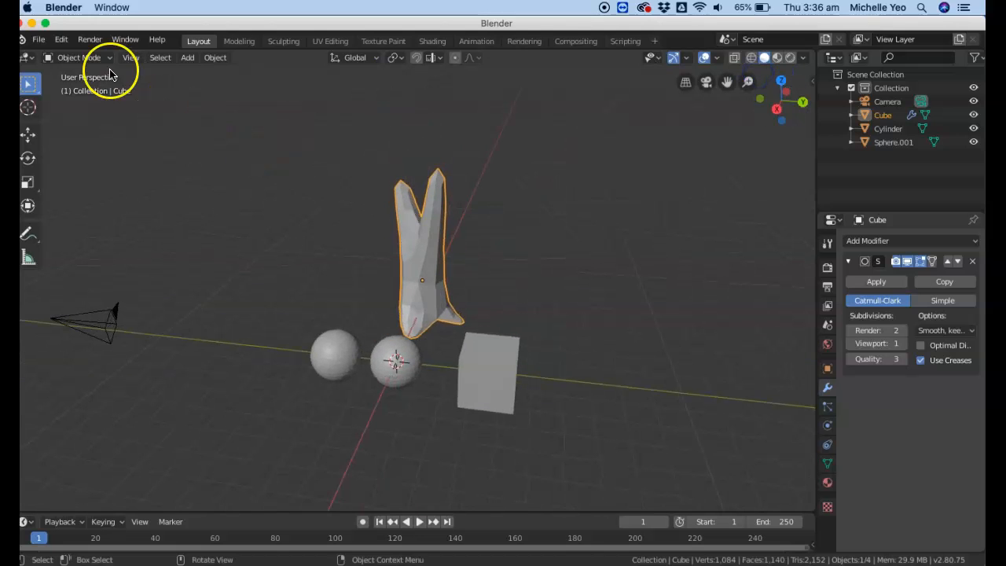
key("ctrl+z")
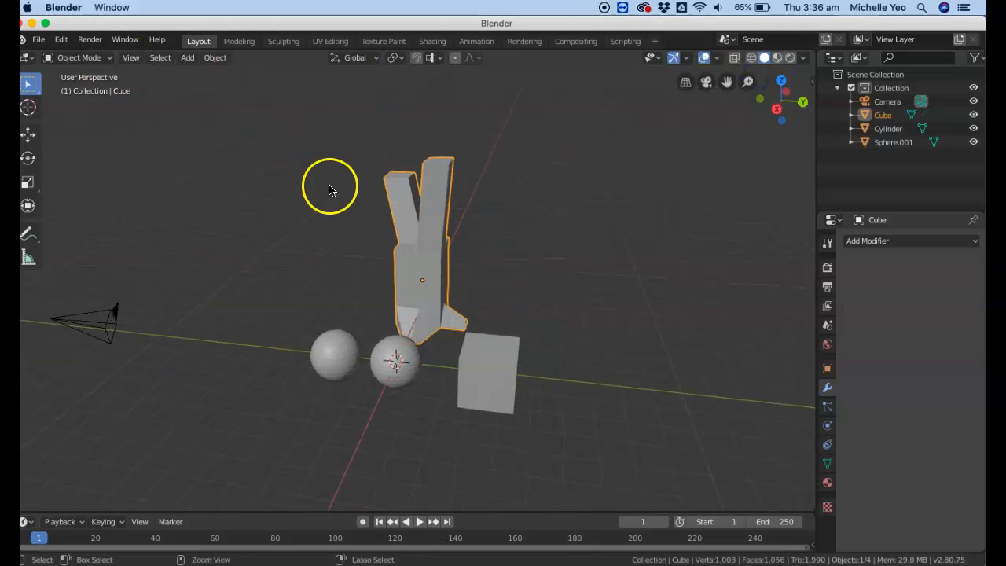
- Enter Edit Mode on the eared model and scale down the narrow side face of the body
left_click(105, 60)
left_click(108, 88)
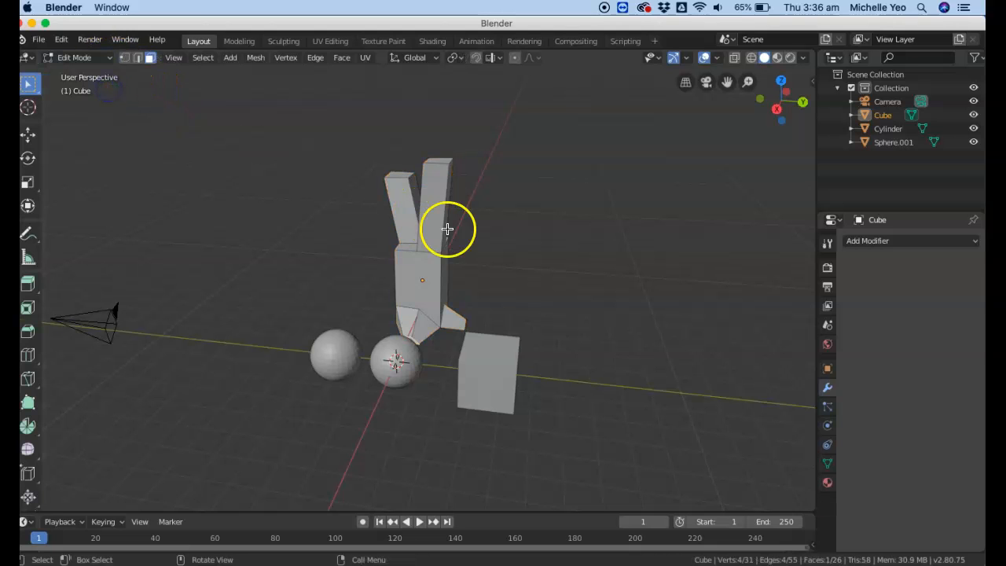
scroll(445, 239, "down", 2)
scroll(444, 241, "up", 4)
scroll(445, 240, "up", 2)
left_click(471, 256)
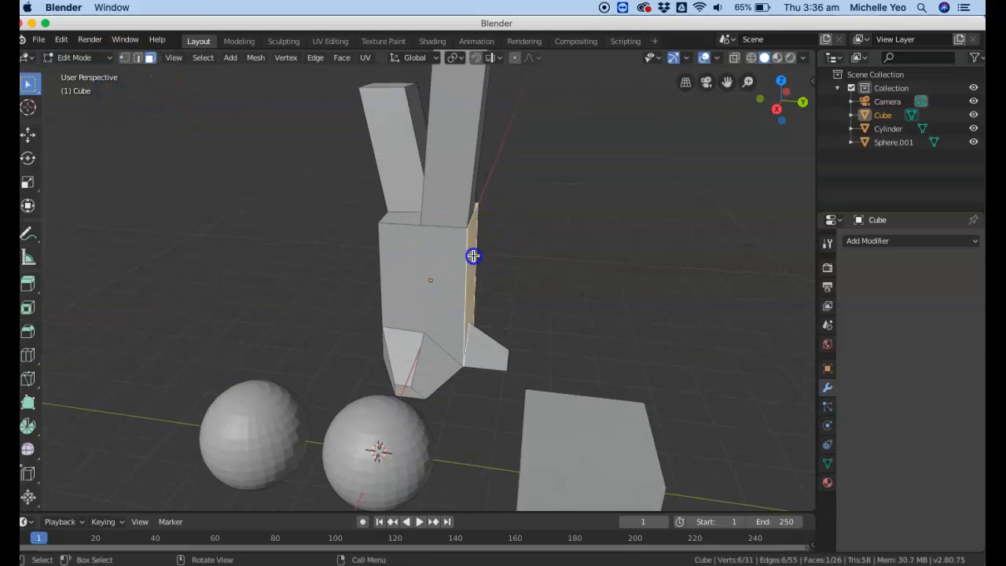
key("s")
left_click(528, 251)
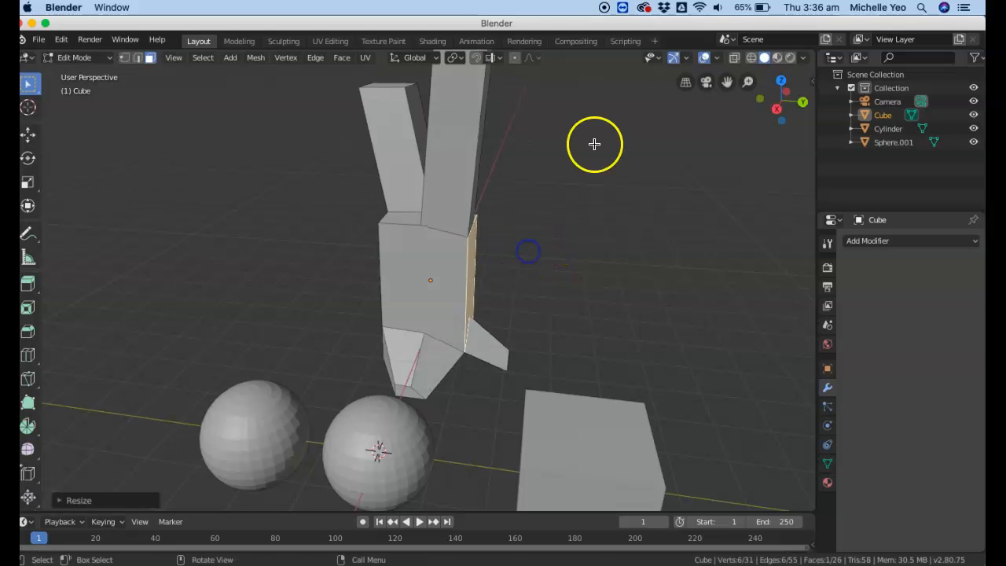
- Scale down the broad front face of the eared model's body to about 0.89
left_click(434, 297)
key("s")
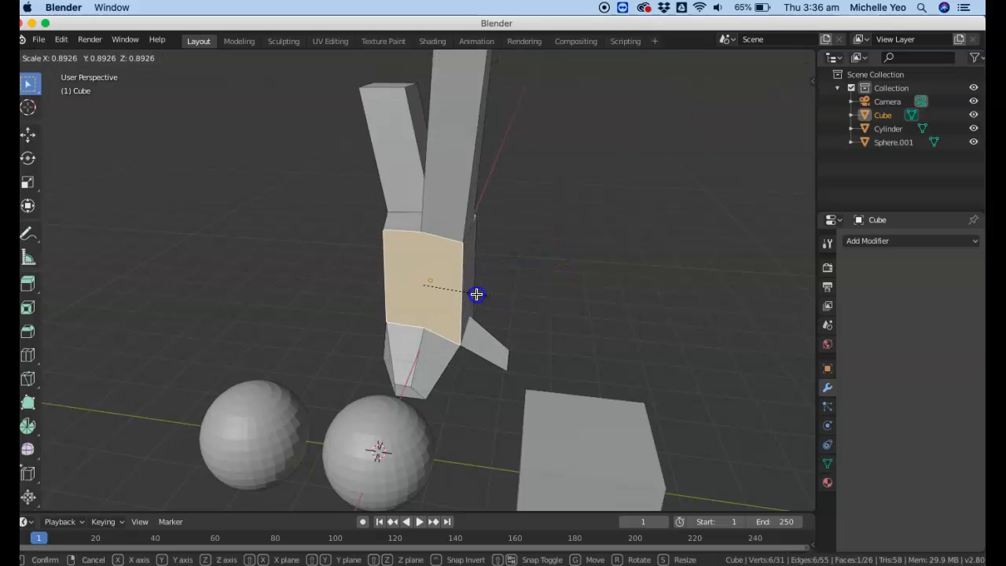
left_click(409, 240)
- Switch to vertex selection and move the two upper corner vertices of the body's front face inward
left_click(407, 224)
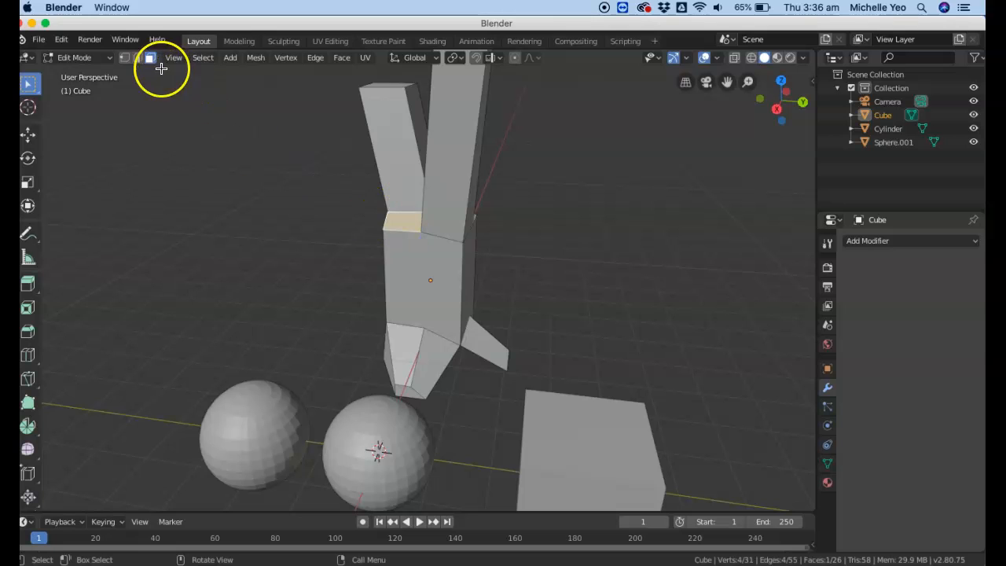
left_click(128, 59)
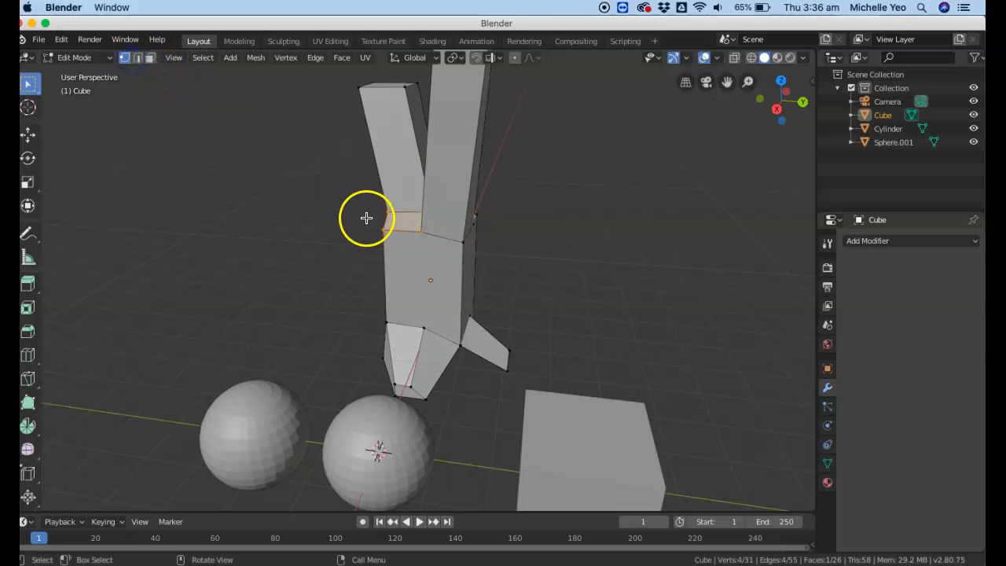
left_click(425, 235)
key("g")
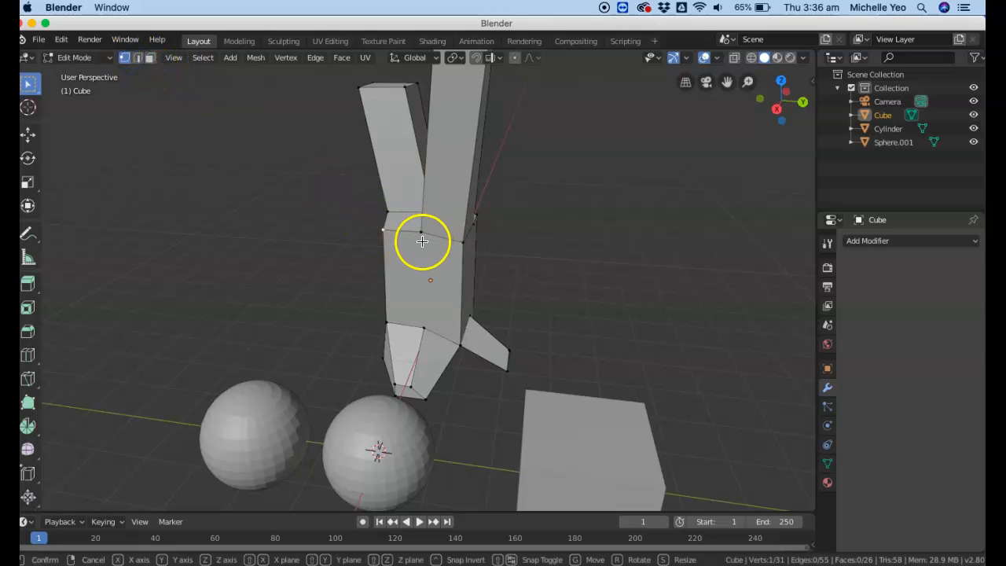
left_click(433, 238)
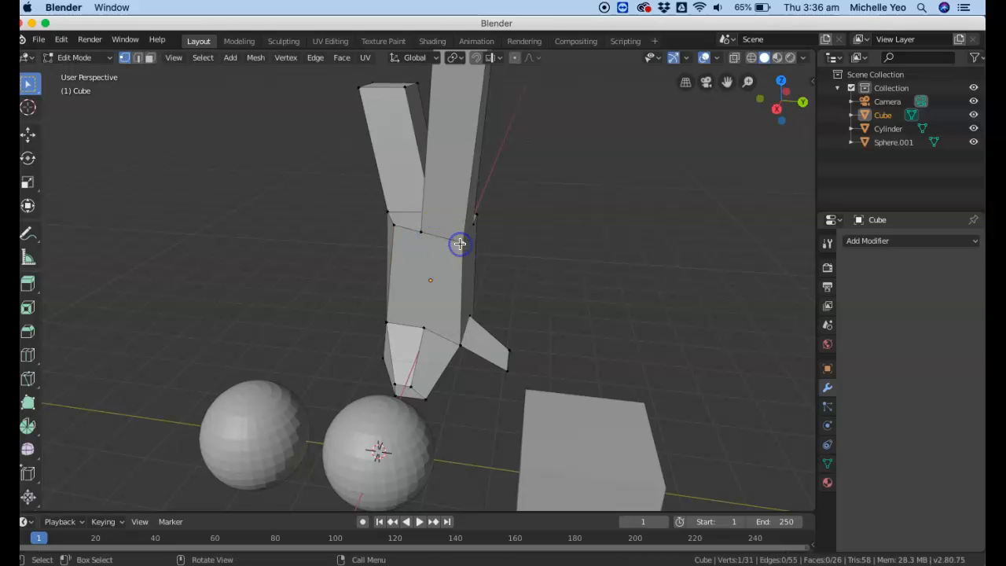
key("g")
left_click(450, 235)
- Switch to face selection and taper both ears by scaling their end faces to about 0.53 and 0.59
left_click_drag(790, 93, 725, 139)
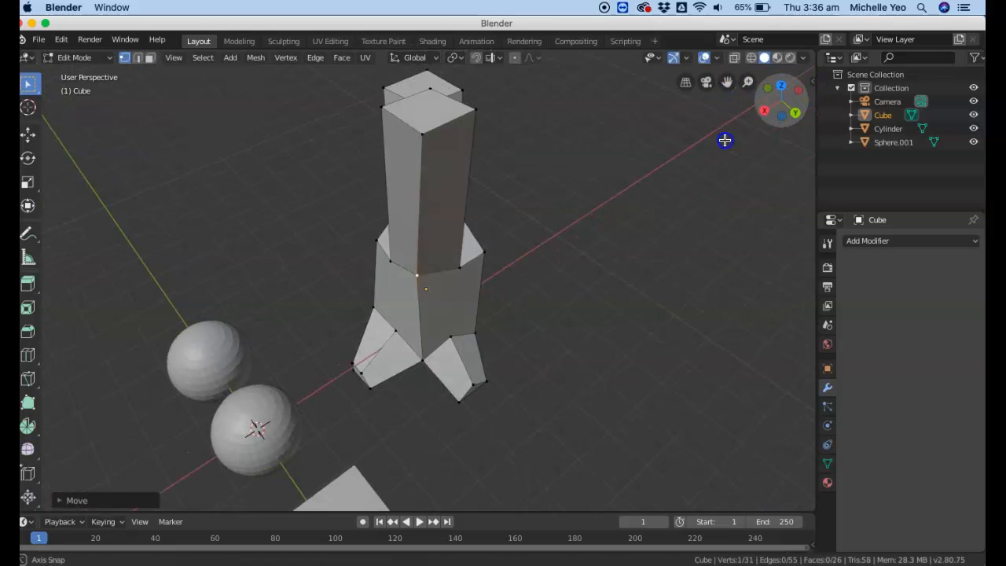
left_click(150, 57)
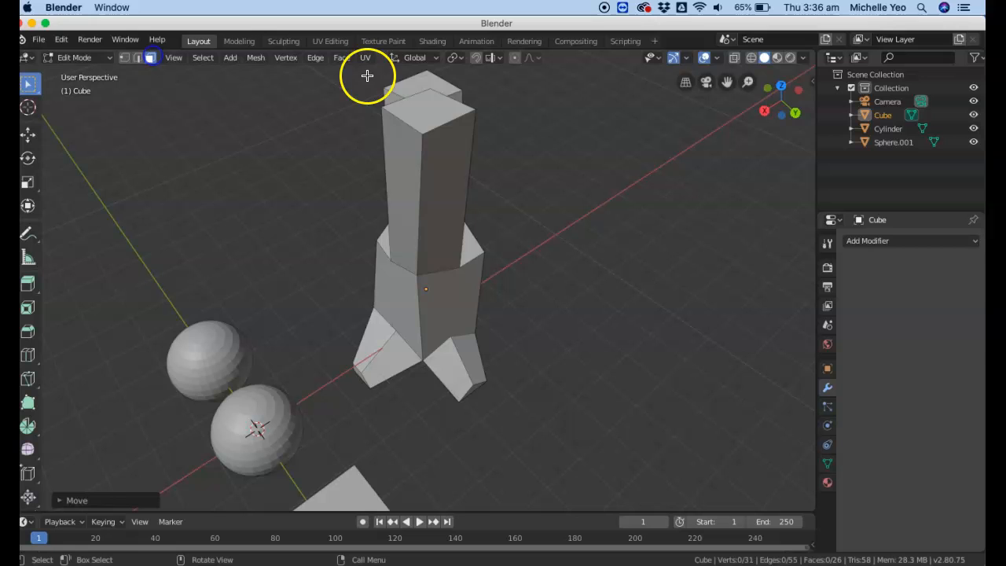
left_click(441, 118)
left_click(431, 103)
key("s")
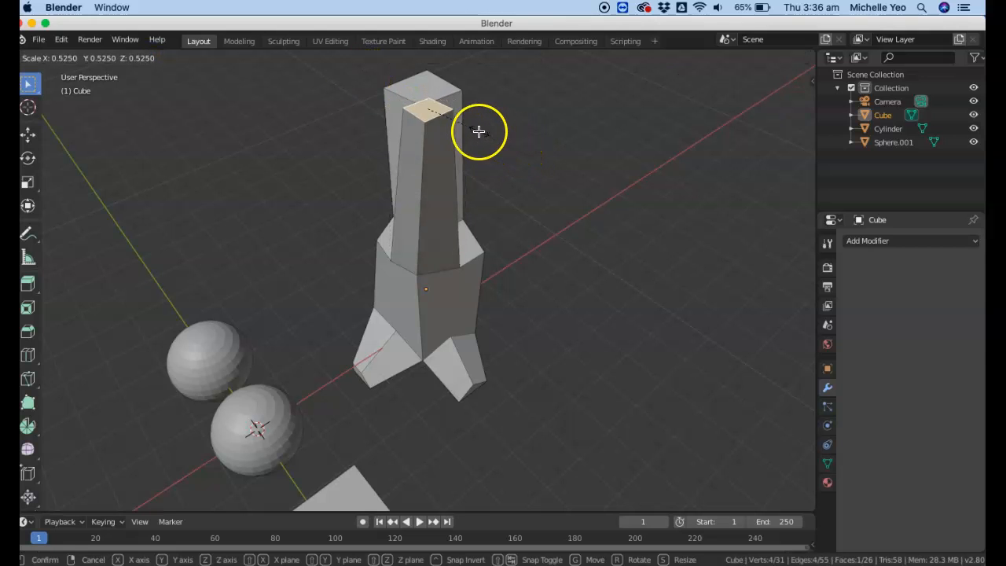
left_click(478, 131)
left_click(427, 92)
key("s")
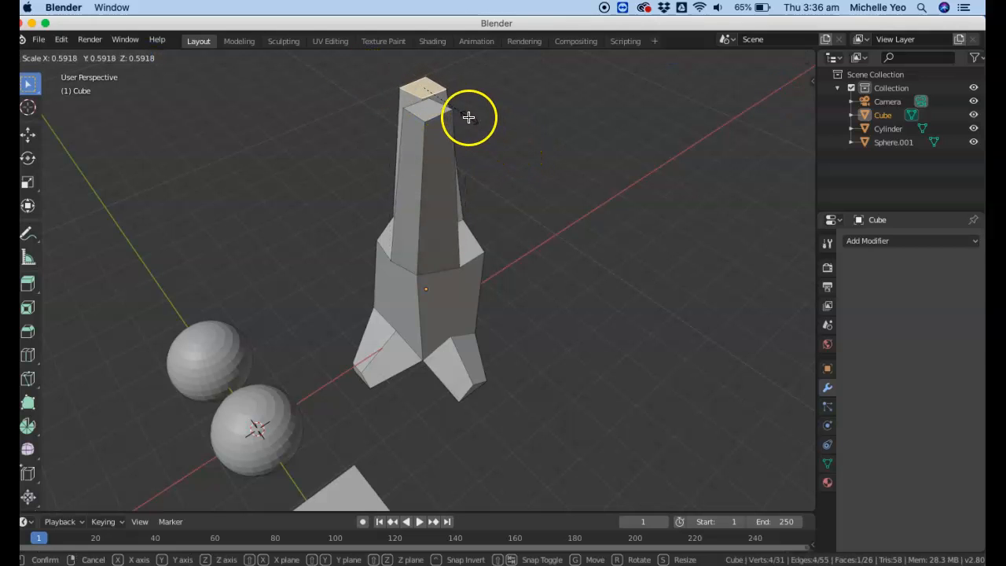
left_click(466, 117)
- Return to Object Mode, add a Subdivision Surface modifier to the eared model, and inspect the smoothed shape from the front
left_click(72, 59)
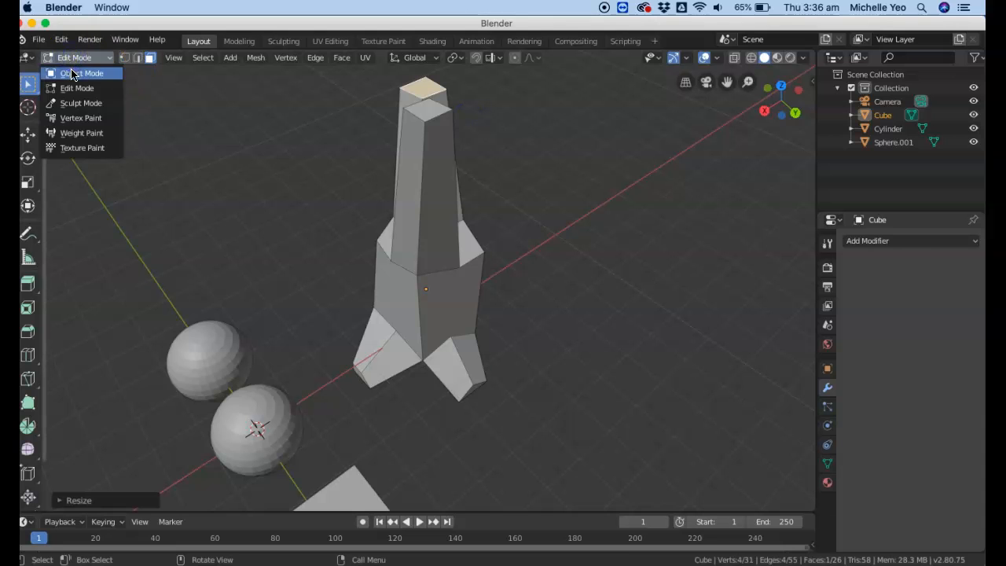
left_click(73, 73)
left_click(904, 241)
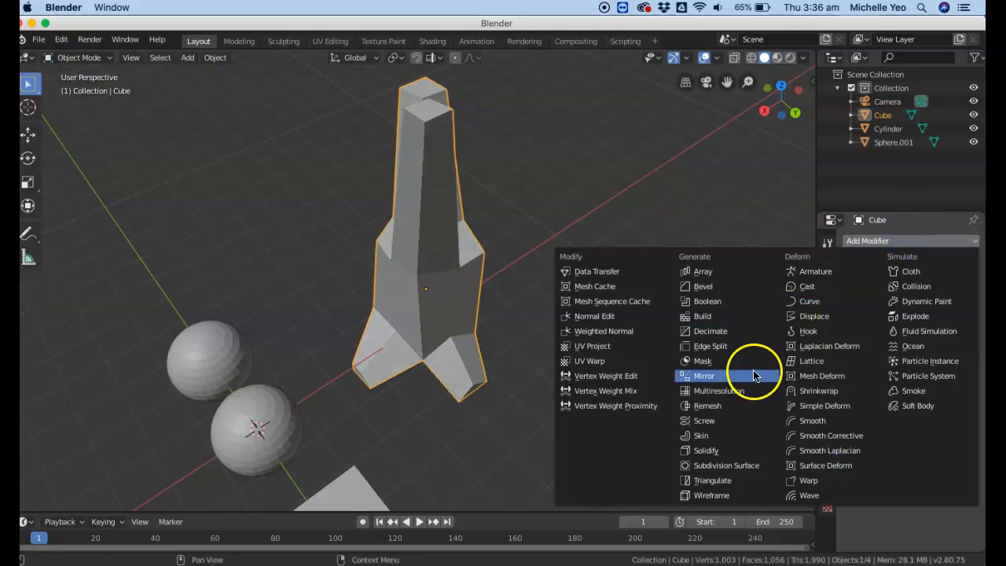
left_click(721, 465)
left_click_drag(786, 118, 76, 89)
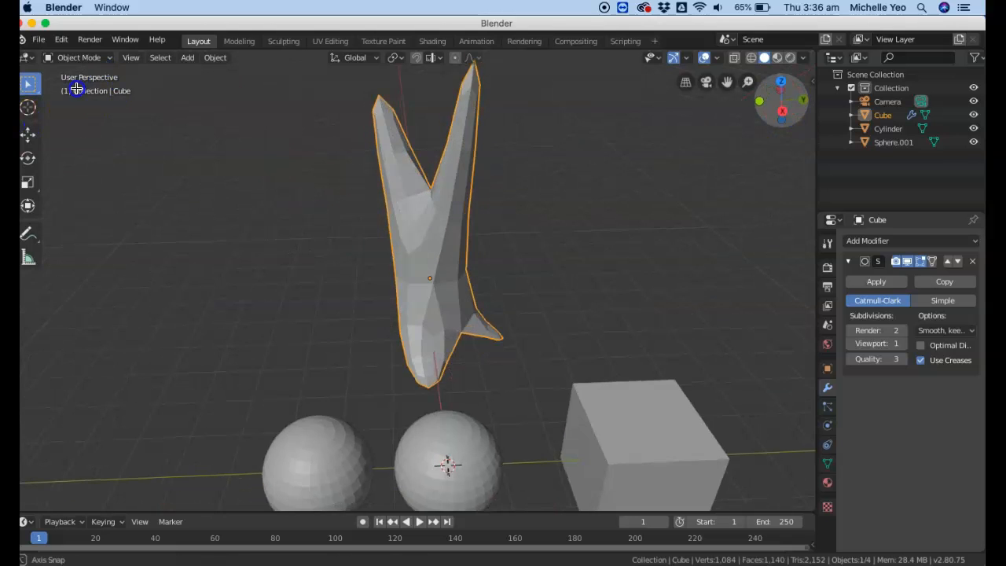
scroll(535, 263, "down", 3)
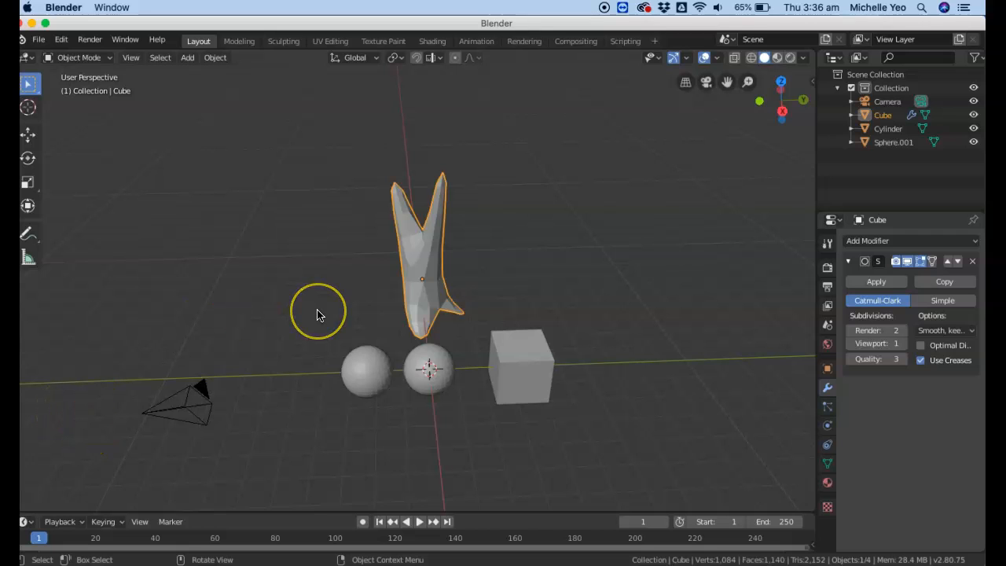
- Delete the smoothed eared model from the scene
left_click(387, 232)
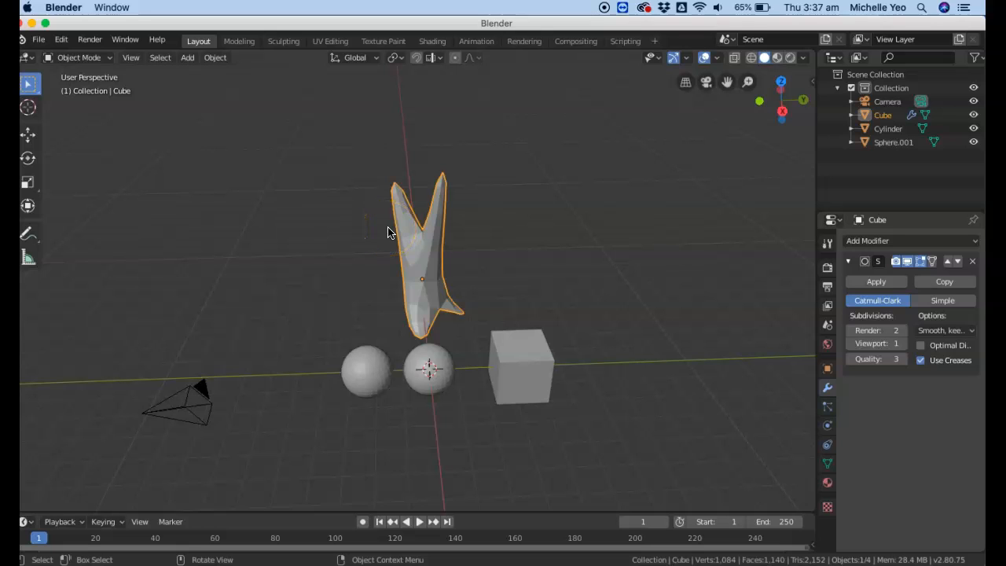
key("x")
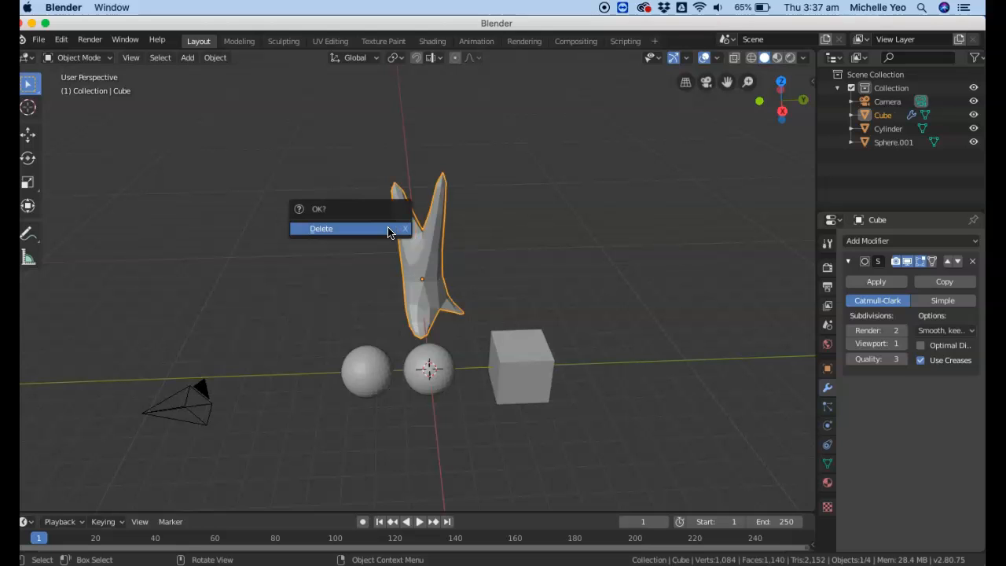
left_click(388, 231)
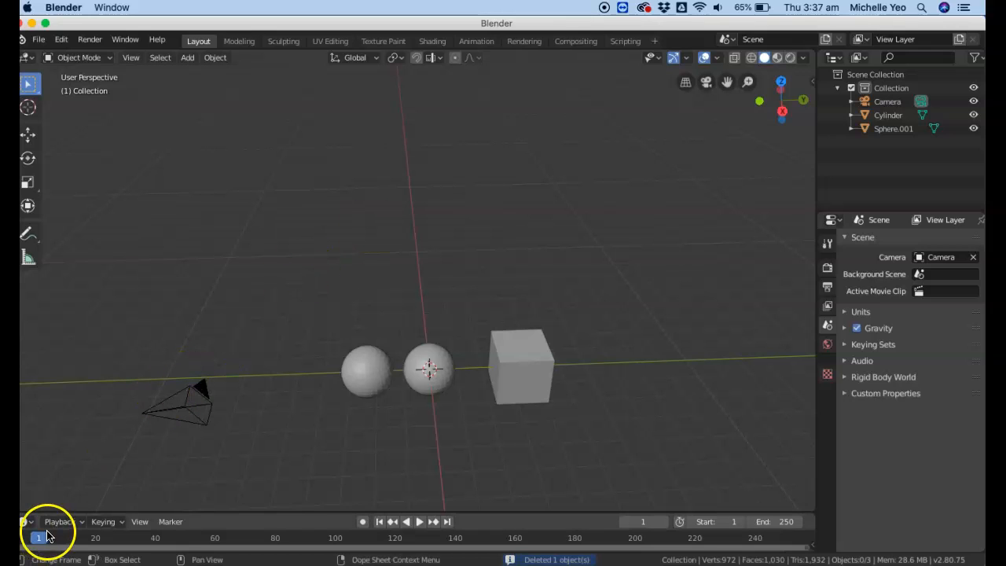
- Look over the interaction modes, and delete the object made of two spheres and a box
left_click(106, 60)
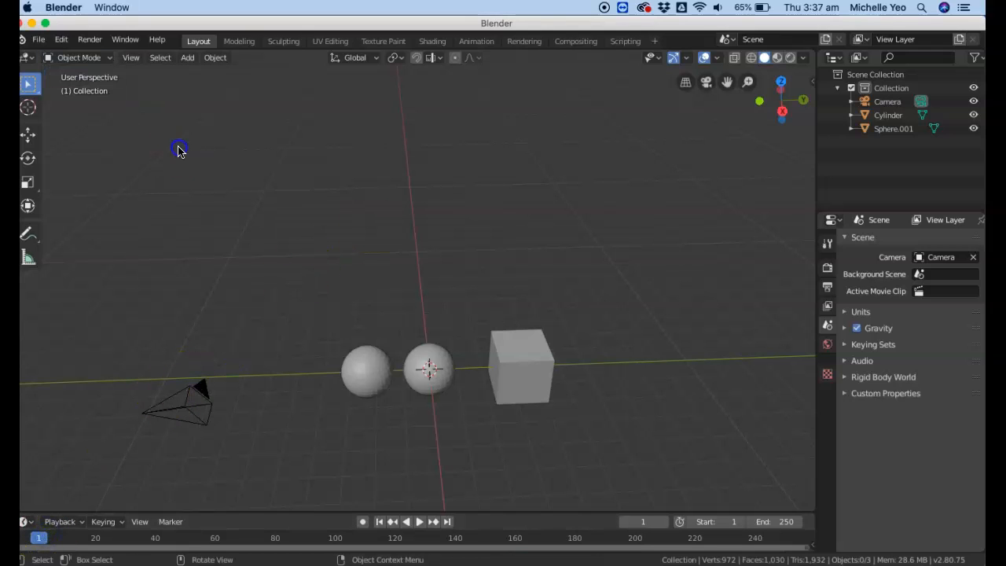
left_click(512, 337)
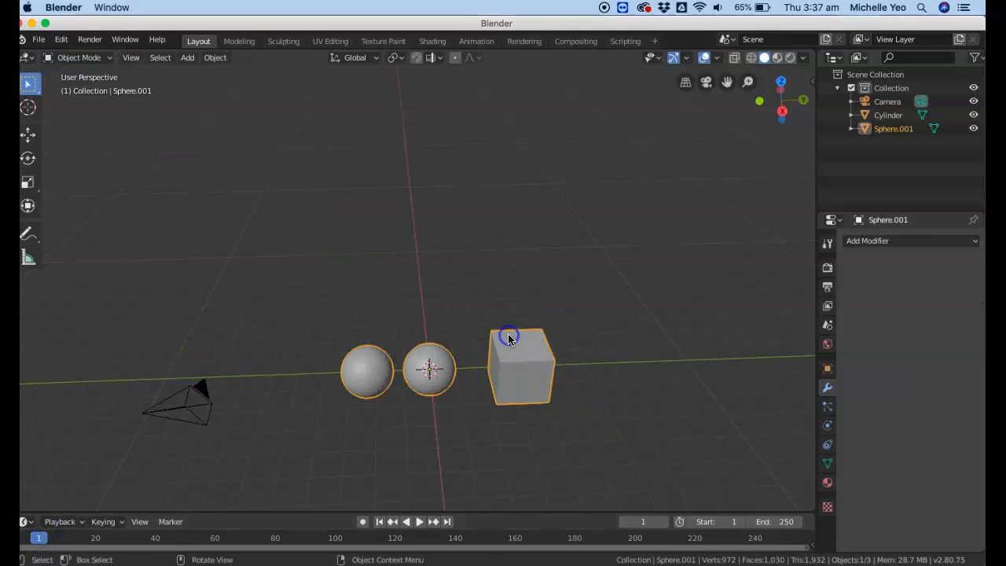
left_click(83, 57)
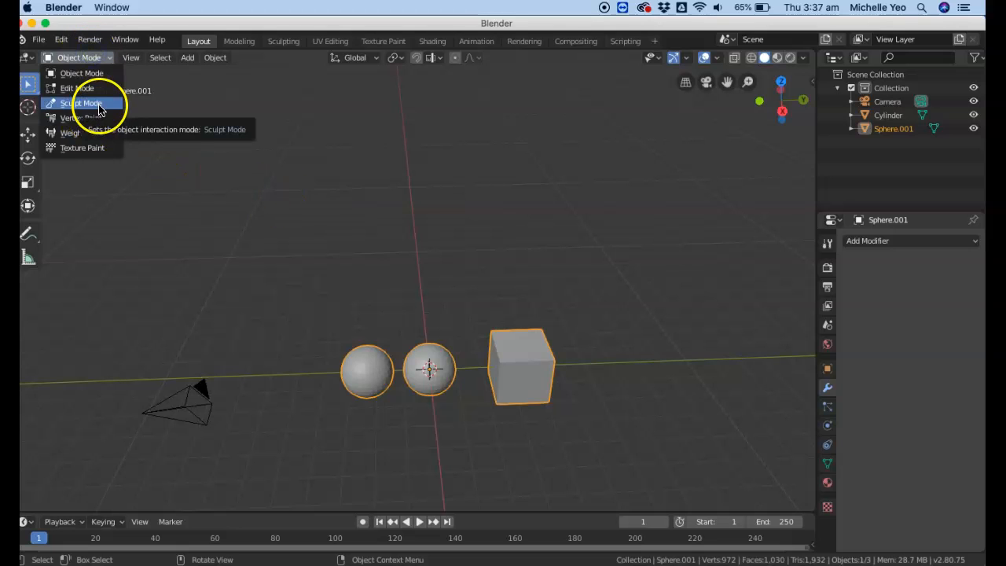
left_click(306, 233)
key("a")
key("Delete")
- Add a new cube mesh at the 3D cursor
key("shift+a")
mouse_move(528, 303)
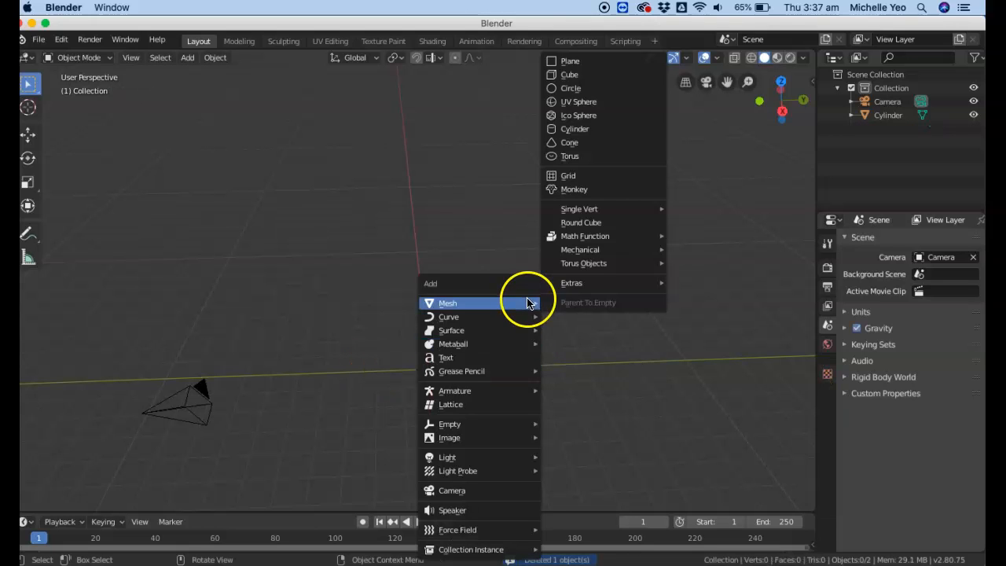
left_click(627, 76)
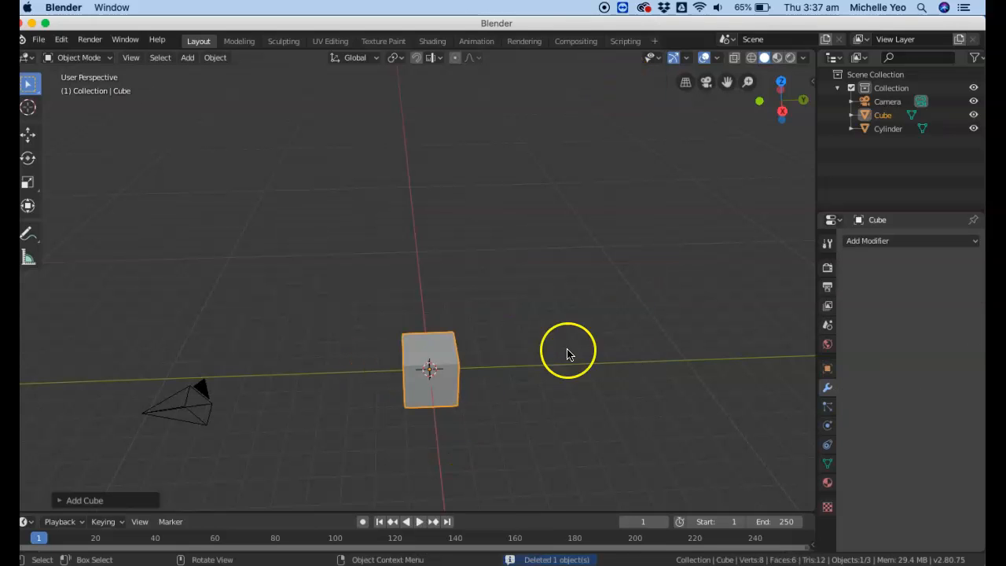
- Give the cube three shape keys in its mesh data and select the Basis key
left_click(827, 463)
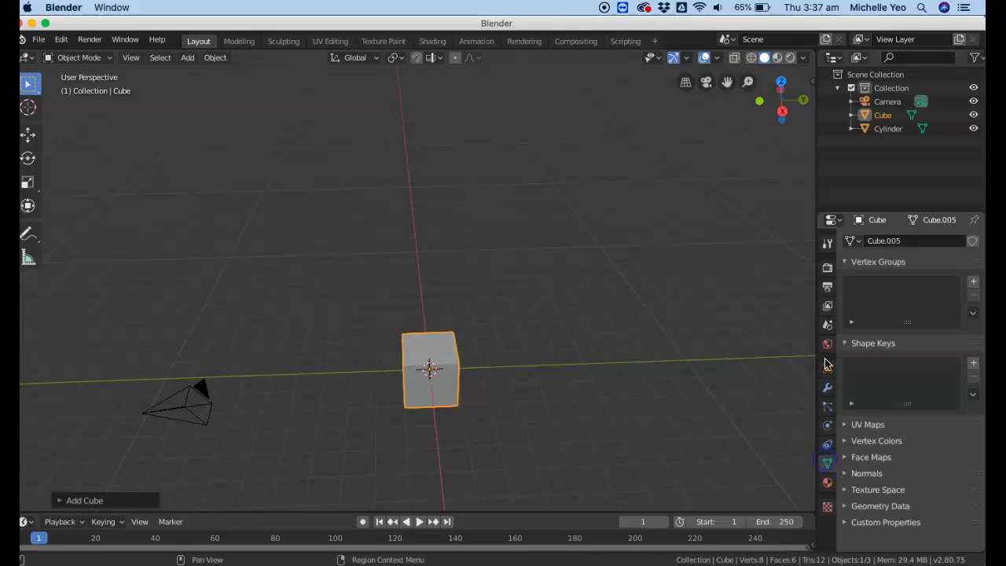
left_click(973, 364)
left_click(973, 364)
left_click(973, 364)
left_click(902, 366)
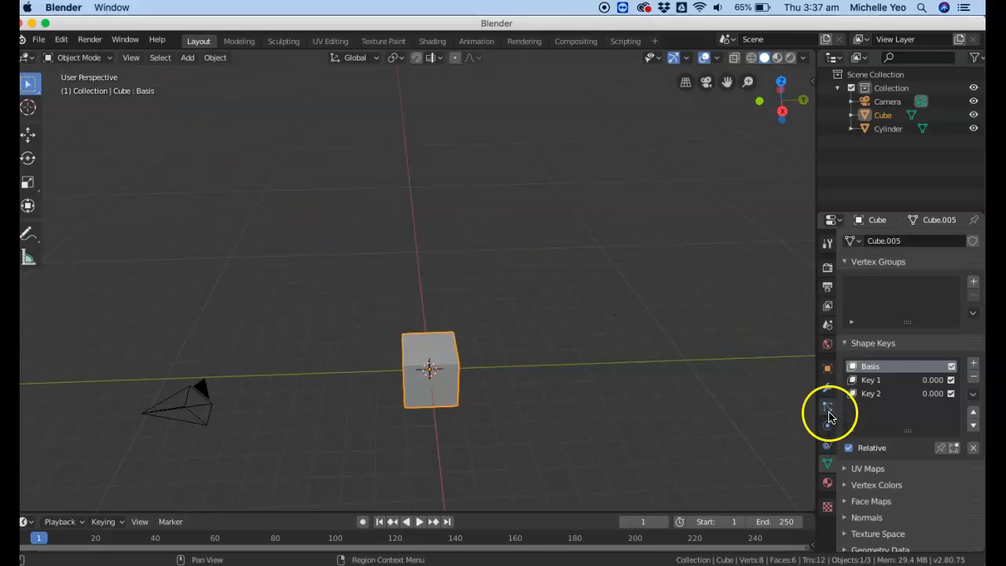
- With Key 2 active, enter Edit Mode and scale the cube's upper face up to about 1.65
left_click(872, 393)
left_click(102, 58)
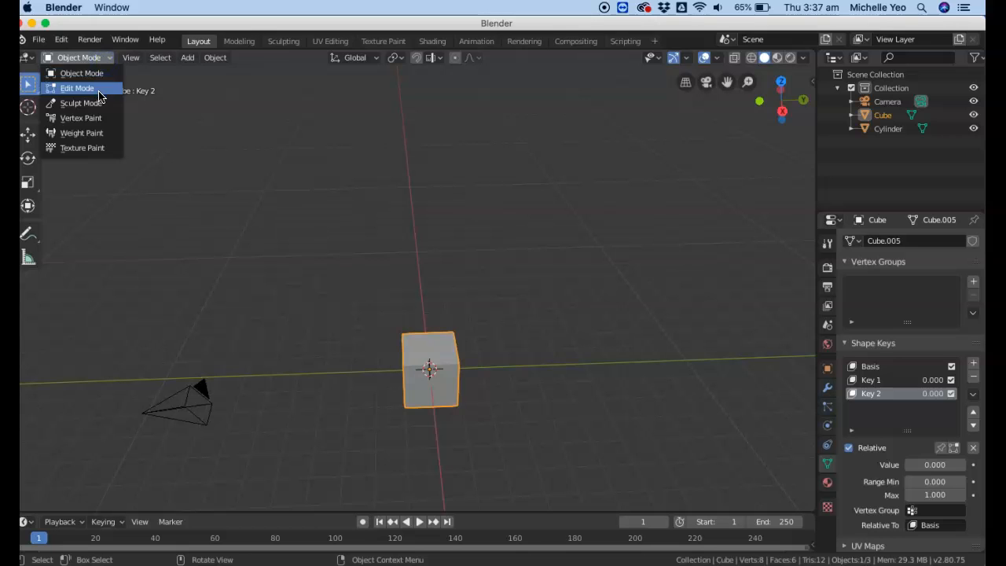
left_click(87, 89)
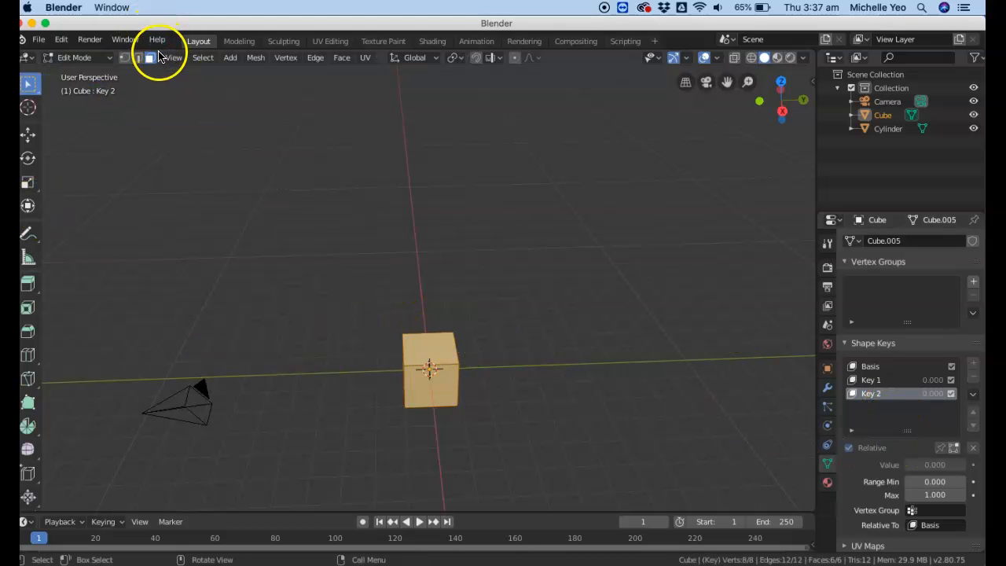
left_click(442, 338)
key("s")
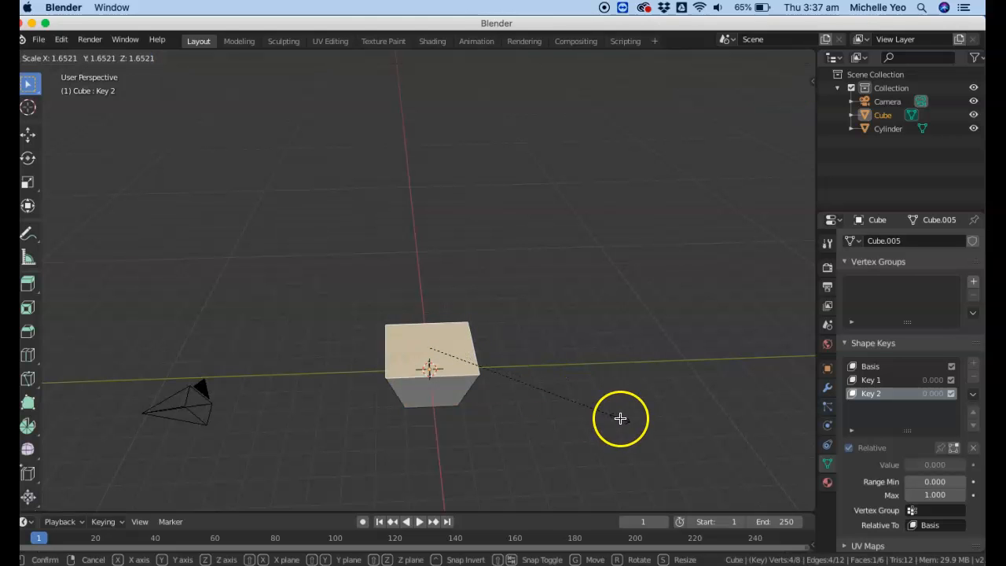
left_click(621, 418)
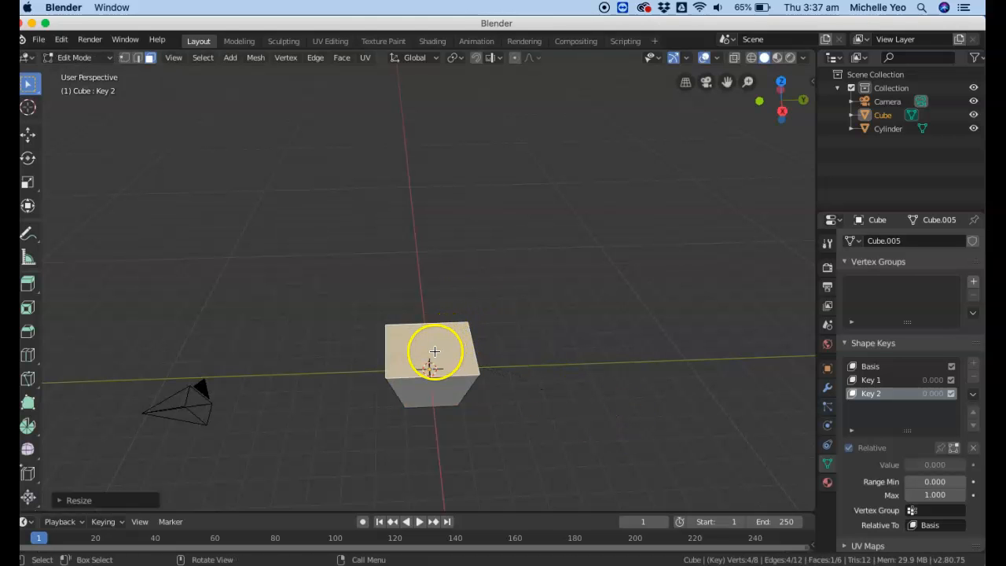
- Extrude the enlarged upper face into a tall column and scale down its end face
key("e")
left_click(467, 221)
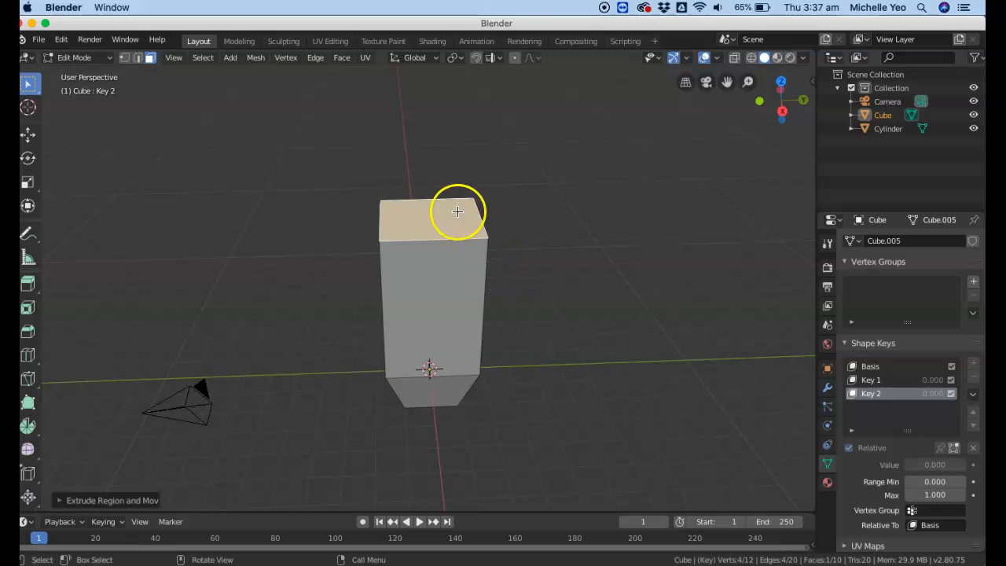
key("s")
left_click(480, 254)
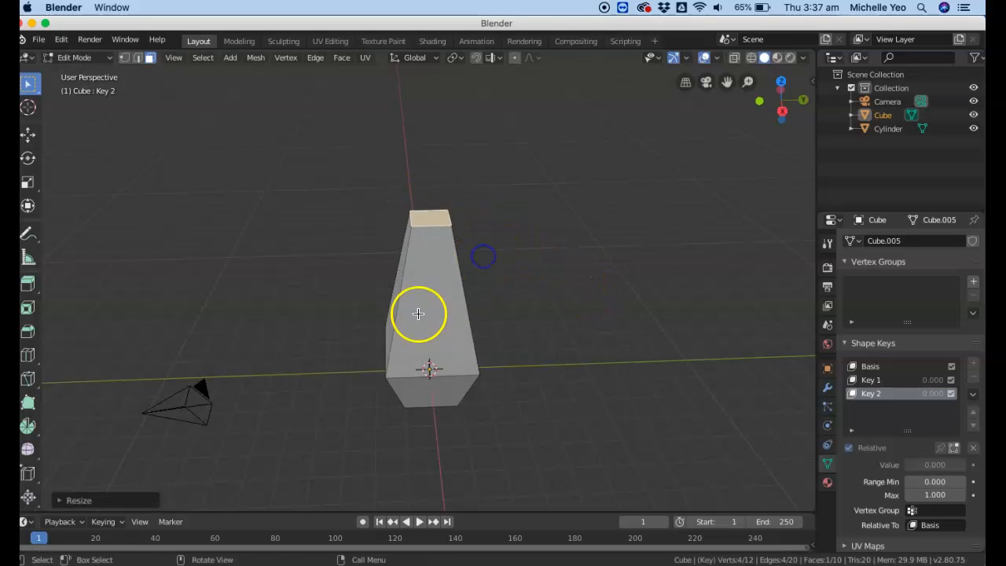
- Extrude the column's front face outward and scale down the extruded face
left_click(424, 318)
key("e")
left_click(507, 381)
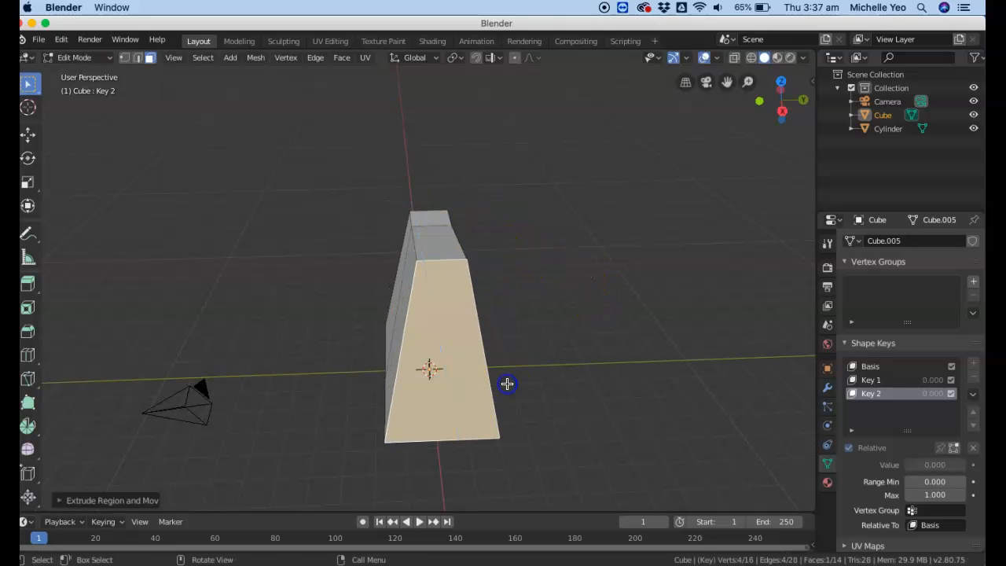
key("s")
left_click(462, 358)
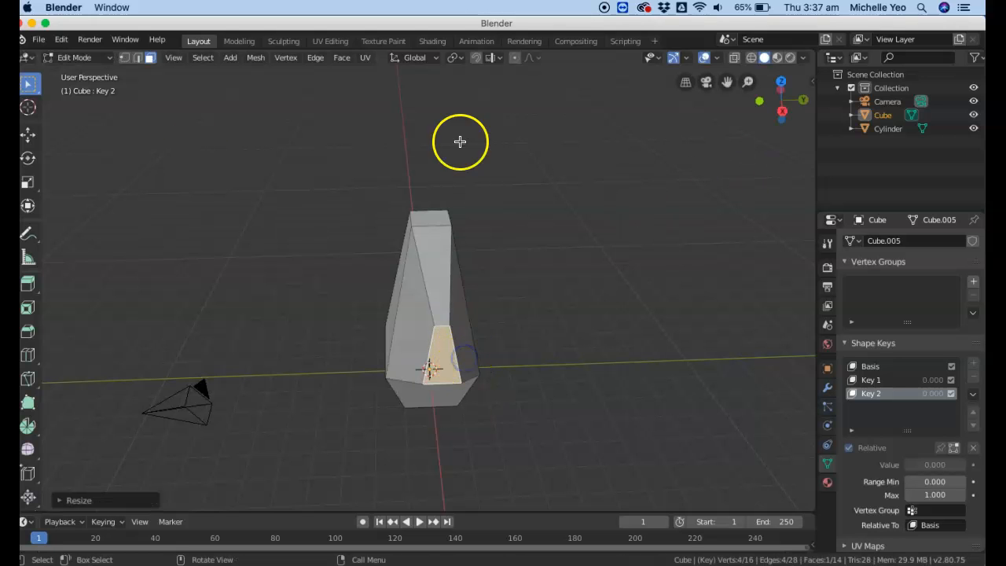
- Return to Object Mode, enlarge the timeline area, and keyframe the Key 2 value at 0.000 on frame 1
left_click(97, 67)
left_click(98, 57)
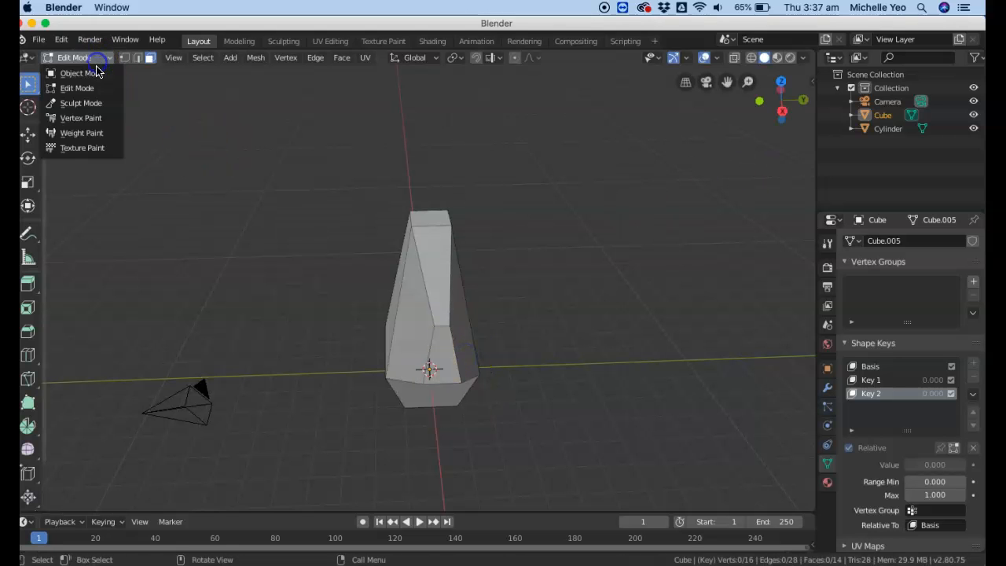
left_click(96, 70)
left_click_drag(301, 511, 339, 447)
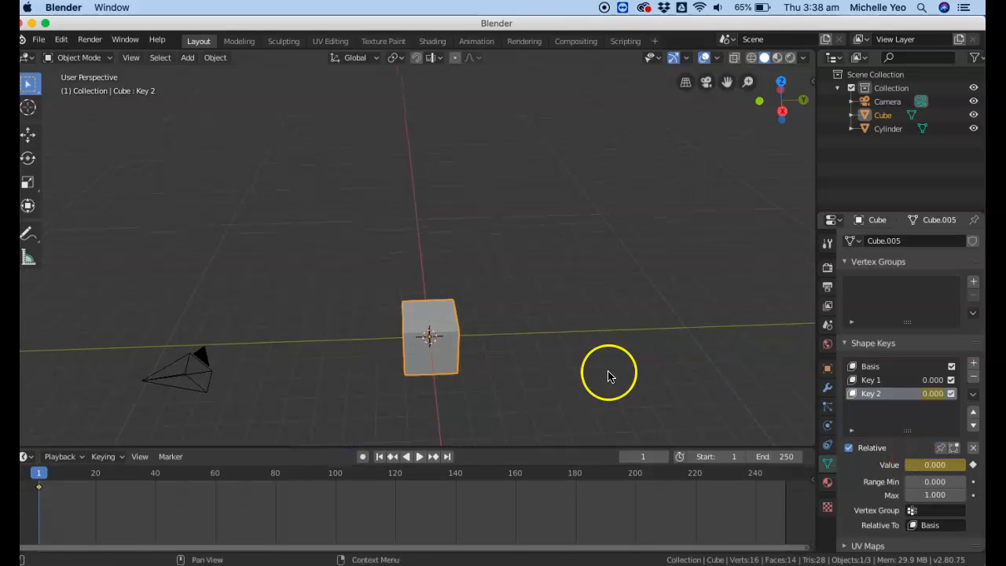
- Go to frame 40, set the Key 2 value to 1.000, and keyframe it
key("space")
left_click_drag(132, 475, 156, 473)
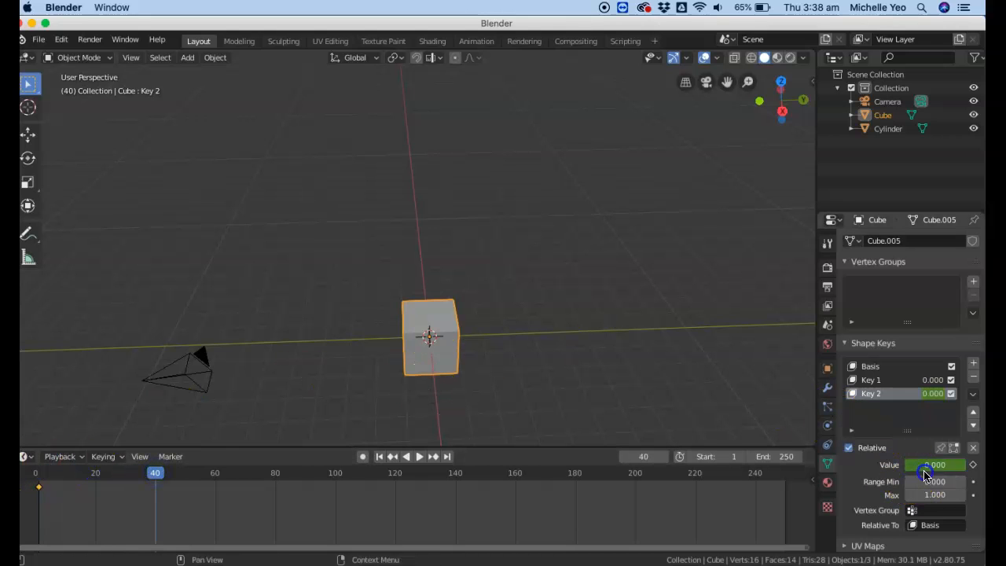
left_click_drag(909, 472, 968, 470)
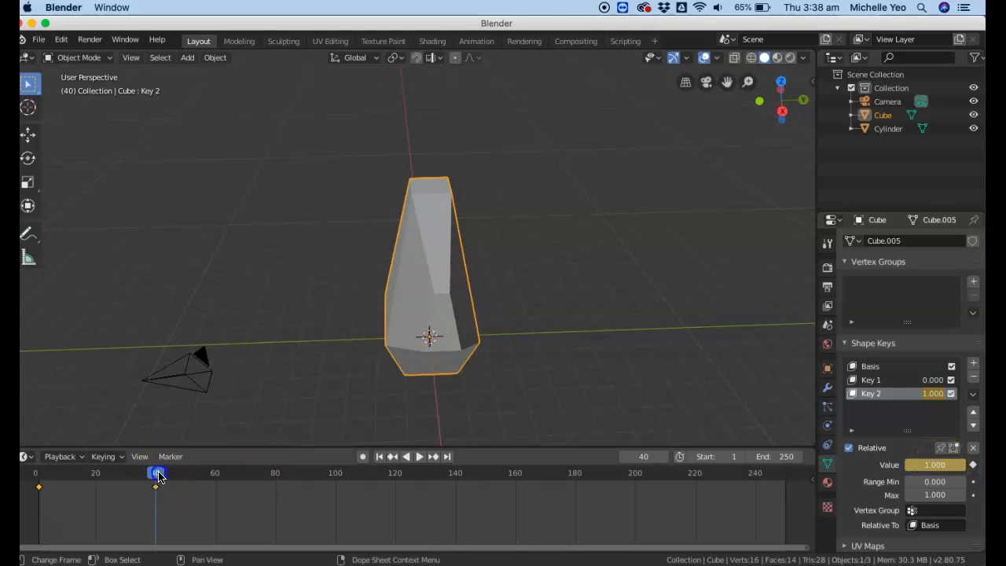
- Rewind to frame 0, play the shape key animation, and stop playback
left_click_drag(158, 476, 35, 475)
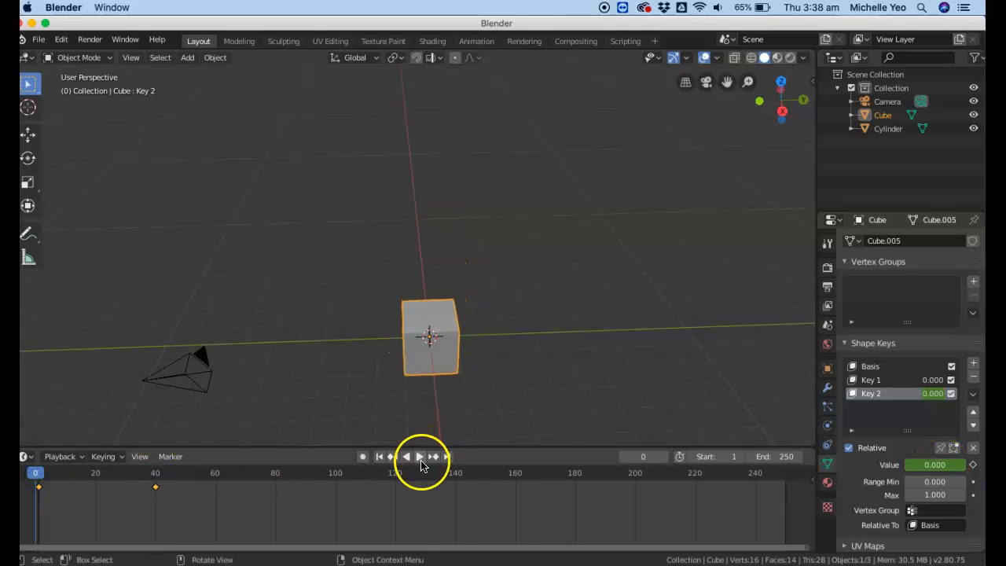
left_click(419, 460)
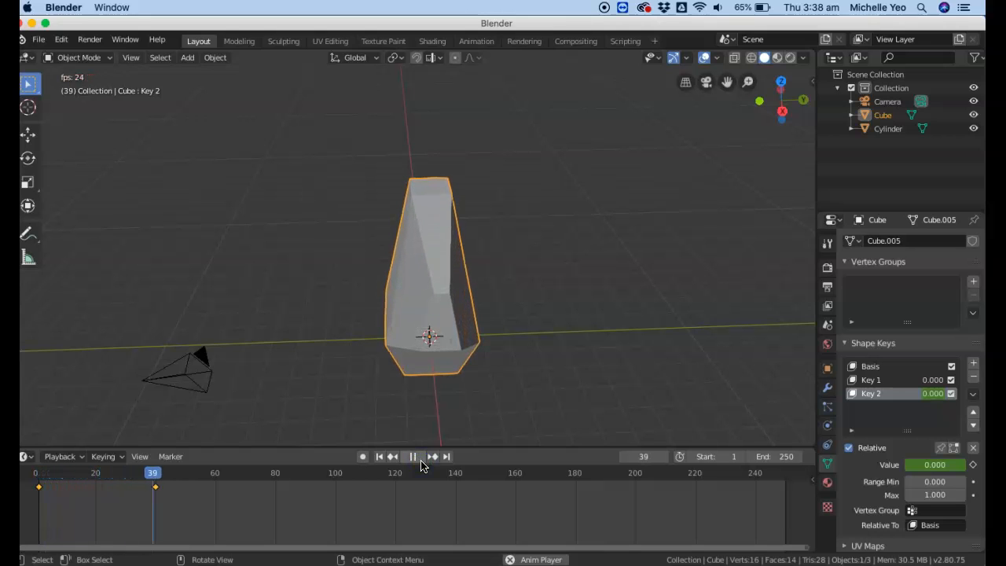
left_click(420, 463)
- Delete the animated shape key cube from the scene
key("x")
left_click(452, 318)
left_click(110, 58)
left_click(198, 230)
- Add another cube mesh and enter Edit Mode on it
key("shift+a")
mouse_move(292, 247)
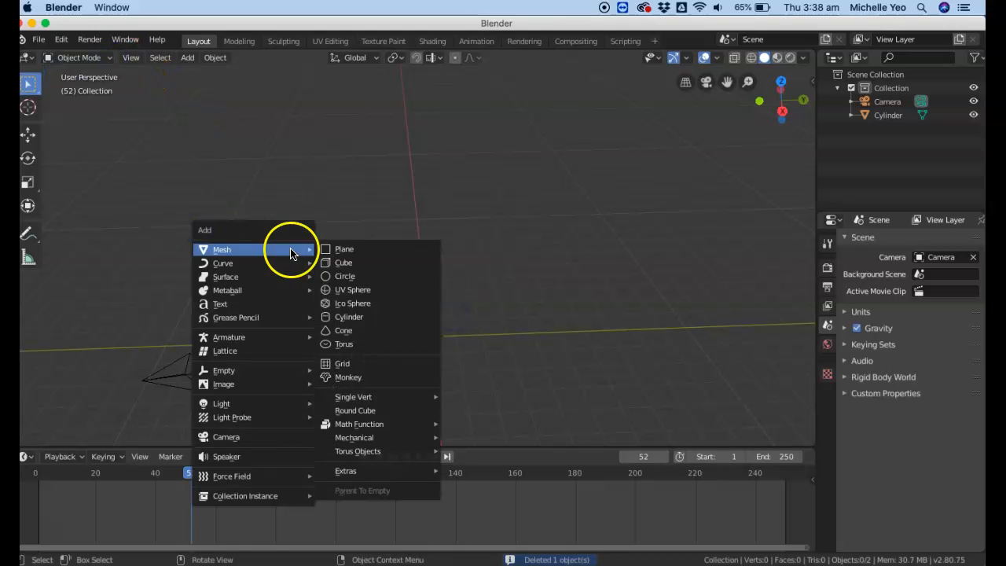
left_click(363, 264)
left_click(79, 57)
left_click(85, 86)
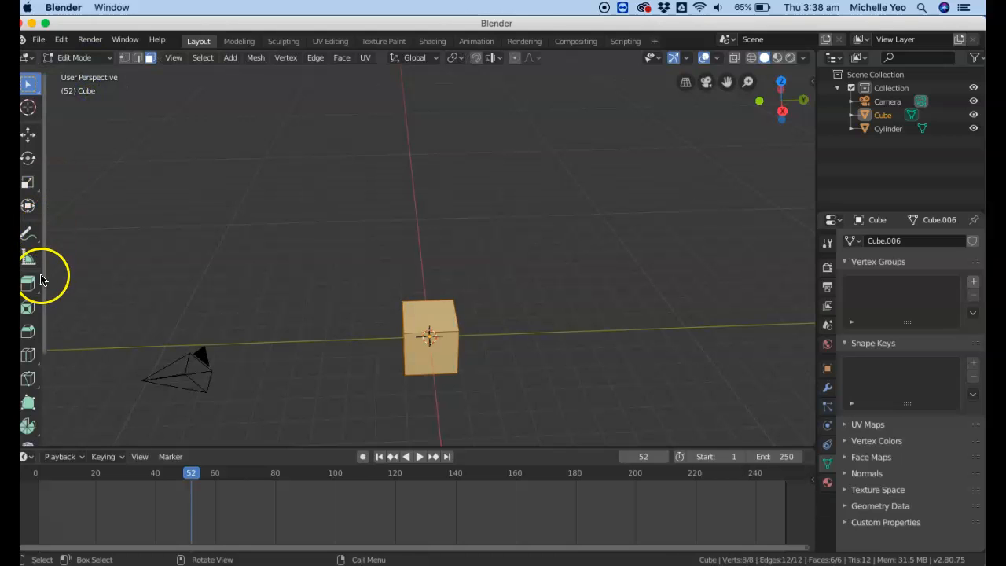